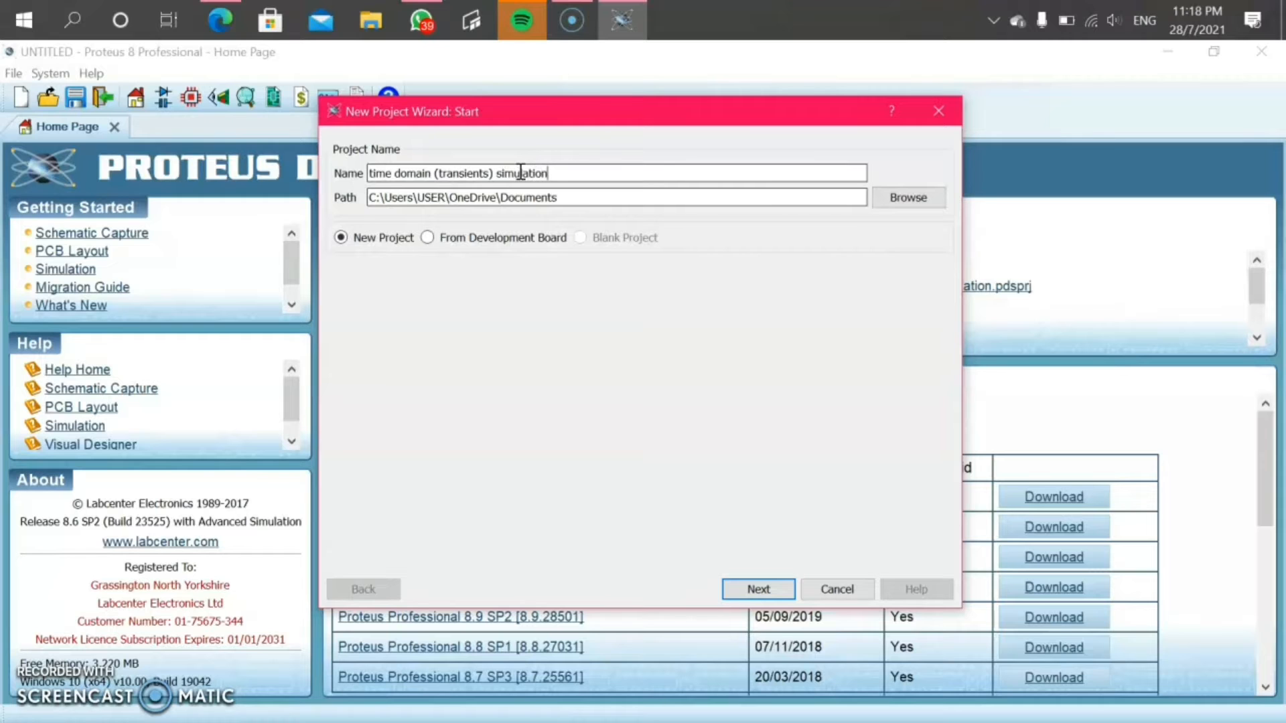
# Create the new project with a schematic sheet and no PCB layout, accepting the remaining wizard defaults
pyautogui.click(754, 590)
pyautogui.click(750, 593)
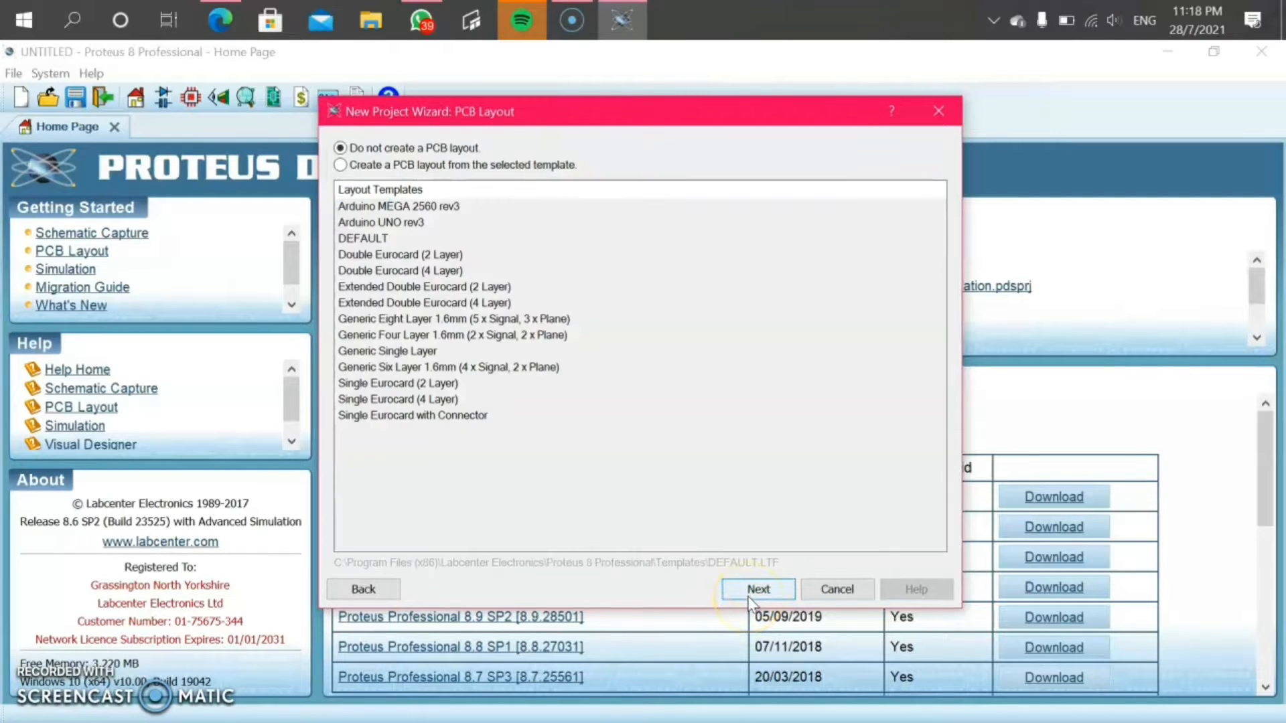
pyautogui.click(751, 593)
pyautogui.click(751, 593)
pyautogui.click(750, 593)
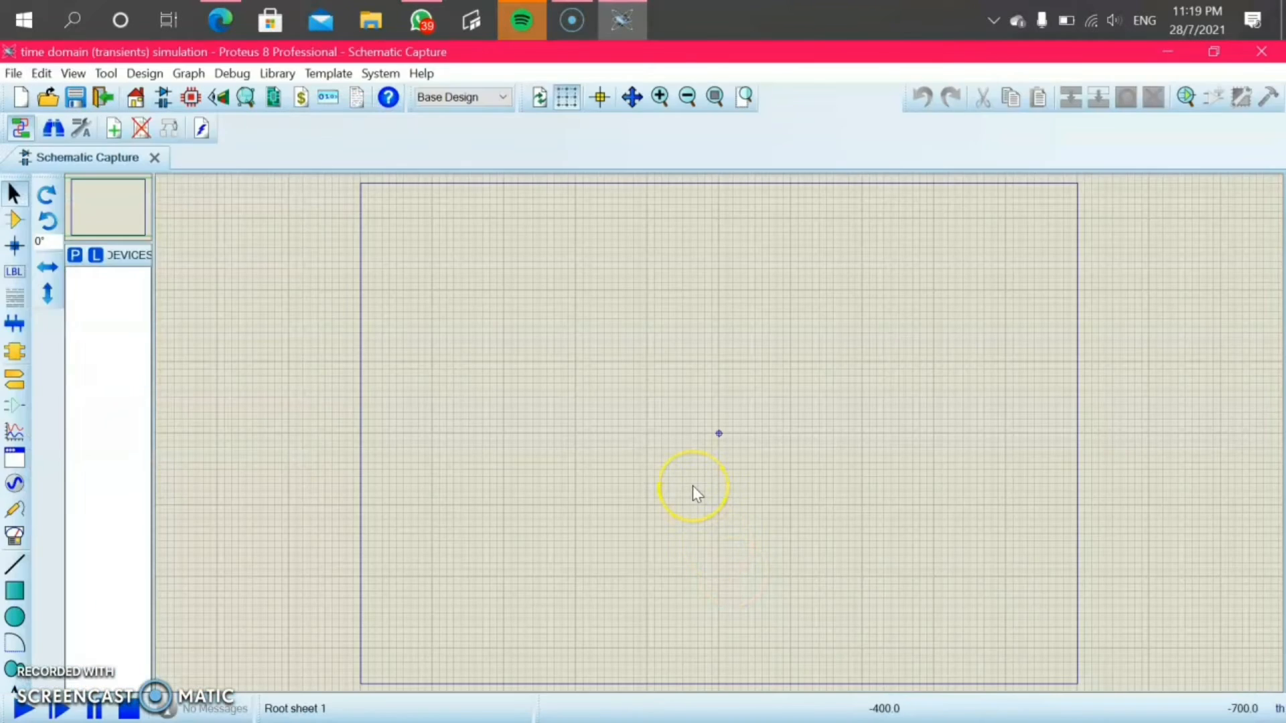
# Add the generic BRIDGE rectifier and the VSINE sine wave voltage source to the project's device list
pyautogui.click(75, 255)
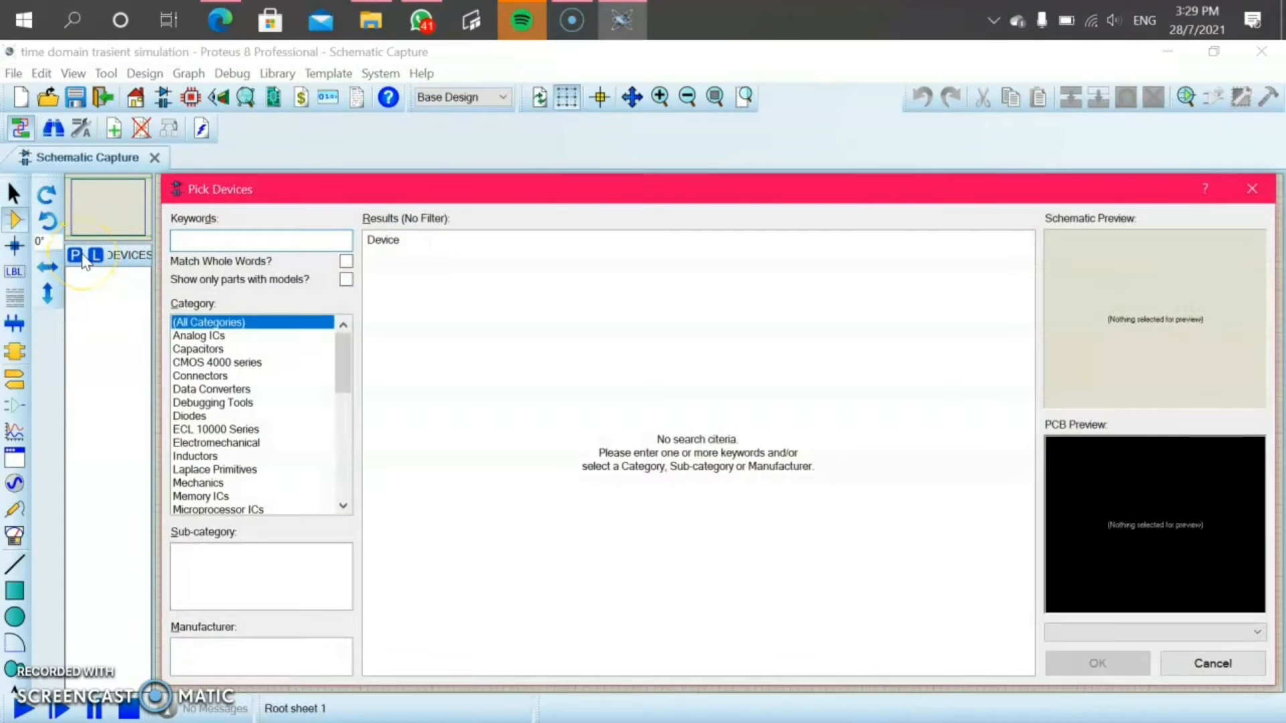
pyautogui.write('bridge')
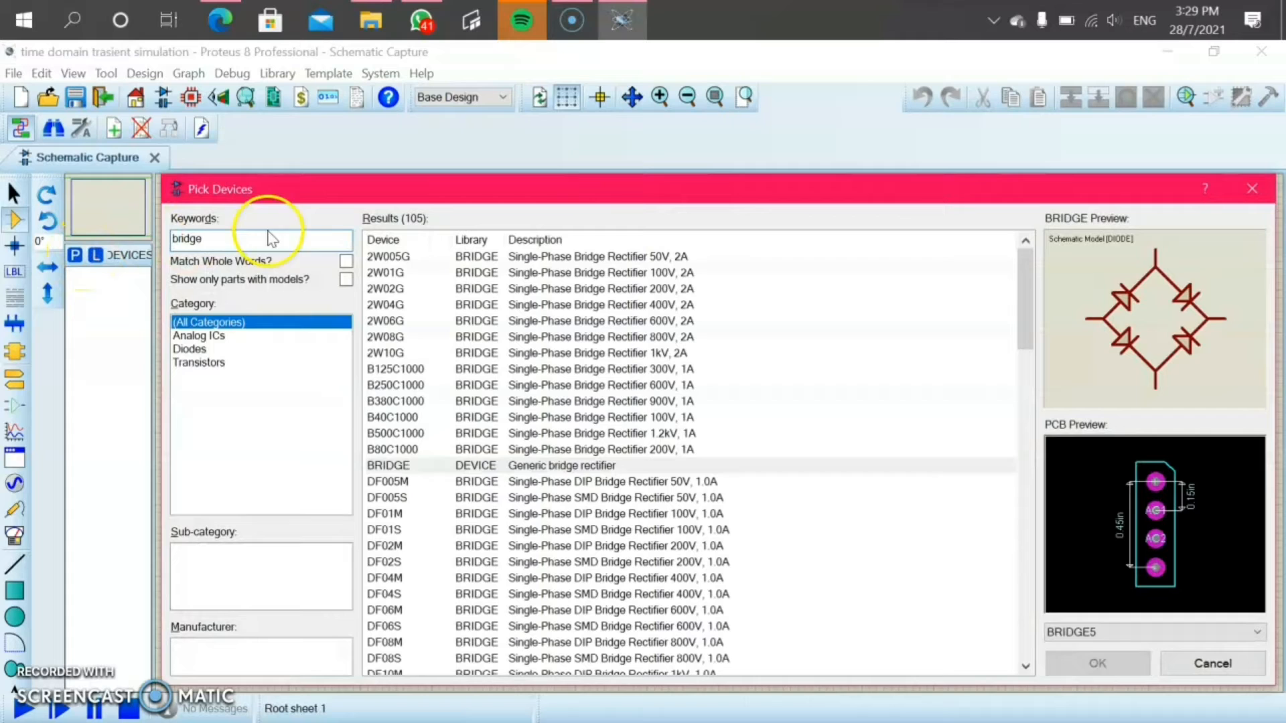
pyautogui.click(1098, 664)
pyautogui.click(76, 255)
pyautogui.write('Vsine')
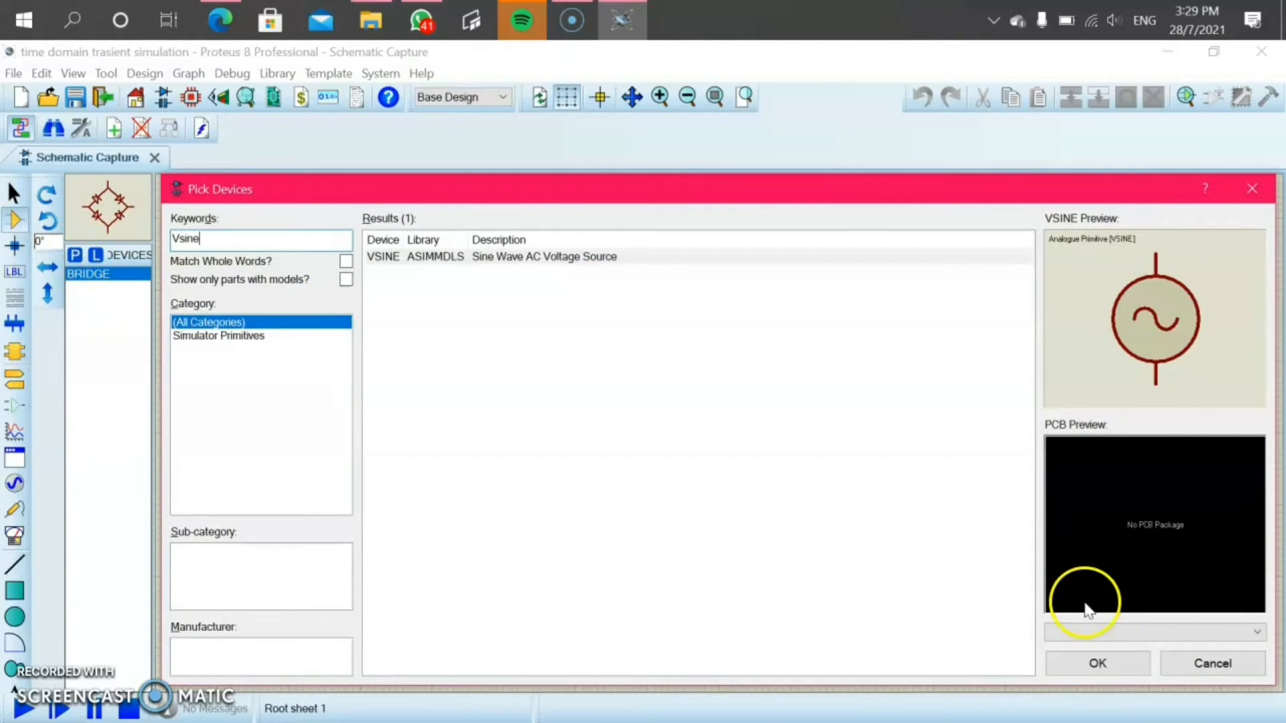
pyautogui.click(1098, 663)
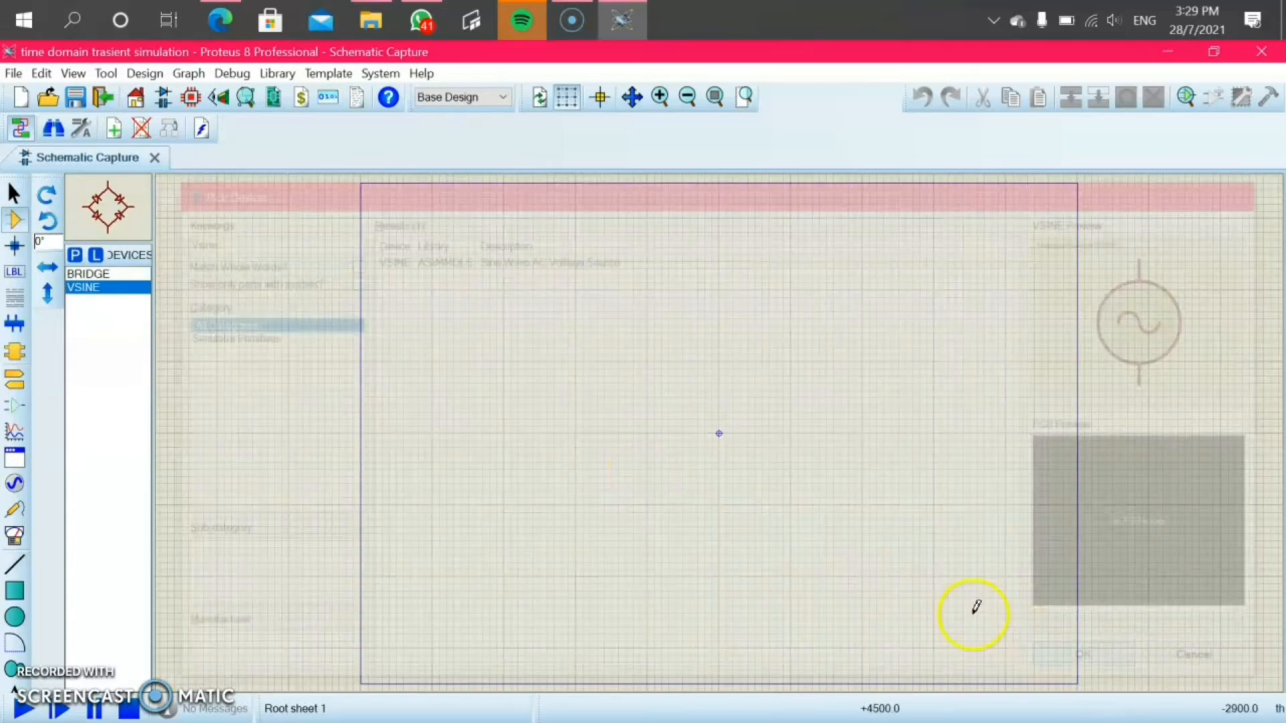
# Add the 1k resistor MINRES1K and the generic electrolytic capacitor CAP-ELEC to the project's device list
pyautogui.click(76, 256)
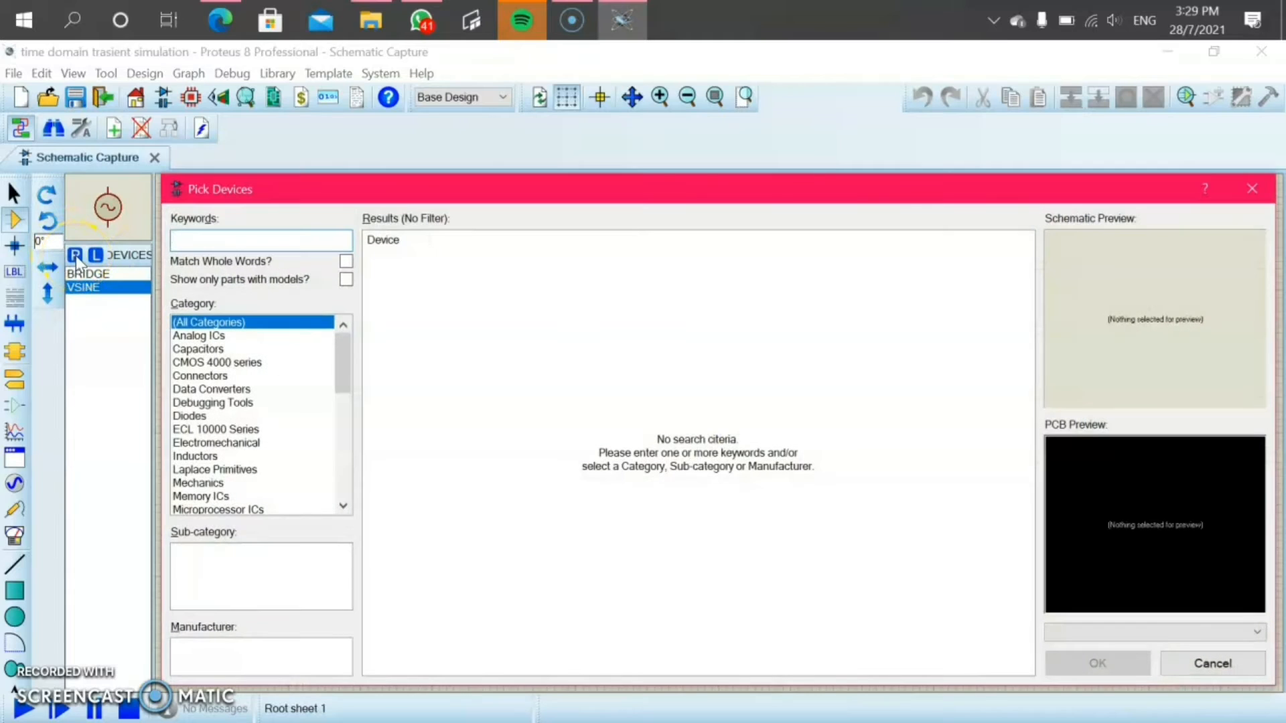
pyautogui.write('minres 1k')
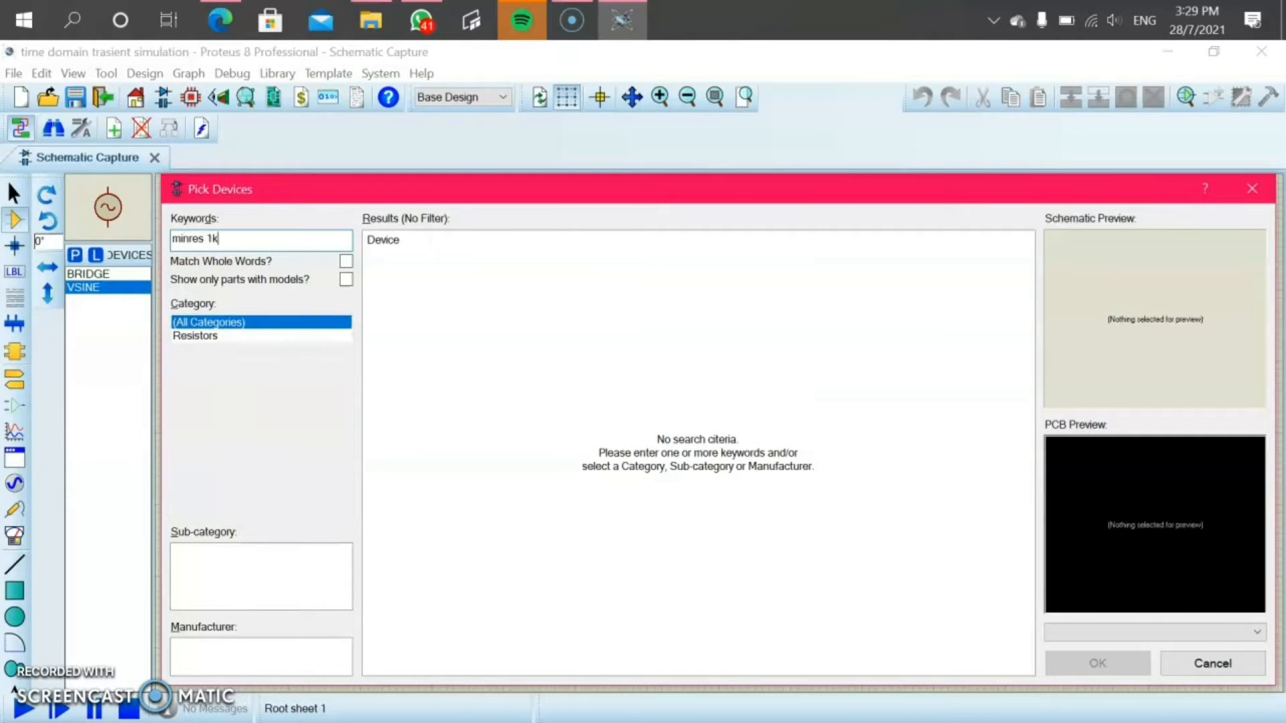
pyautogui.click(1147, 669)
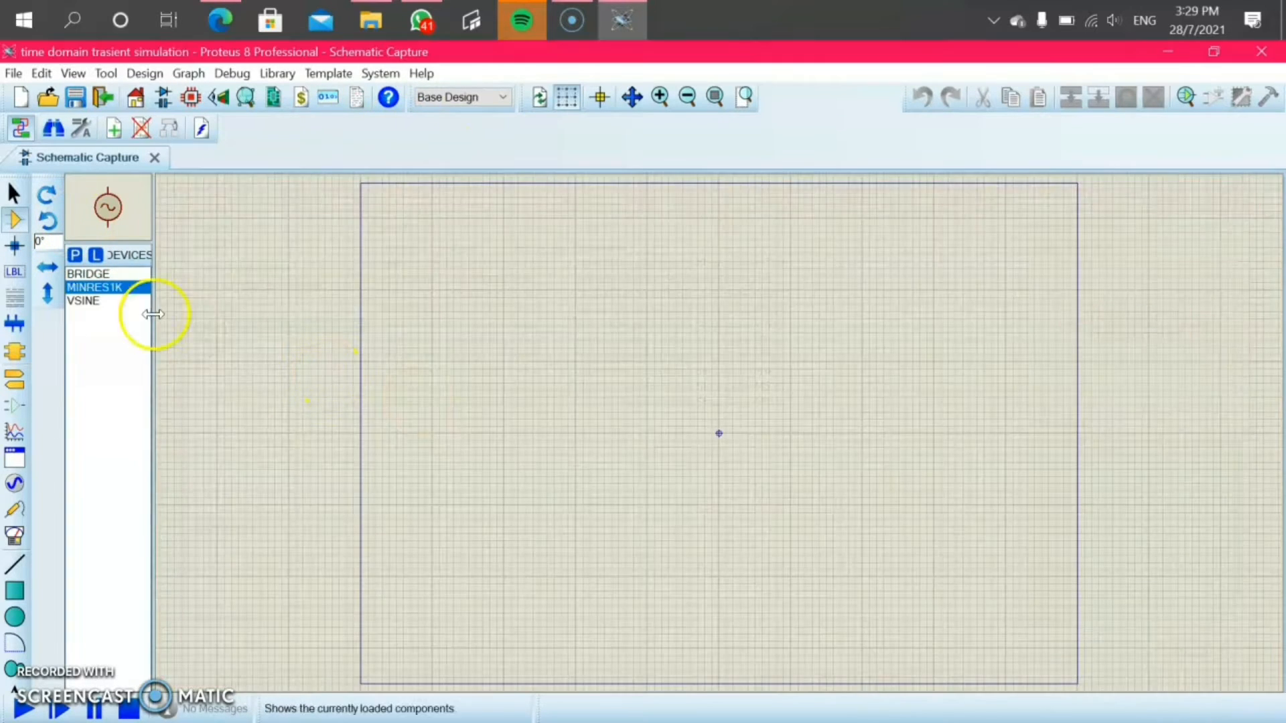
pyautogui.click(76, 256)
pyautogui.write('capacitor')
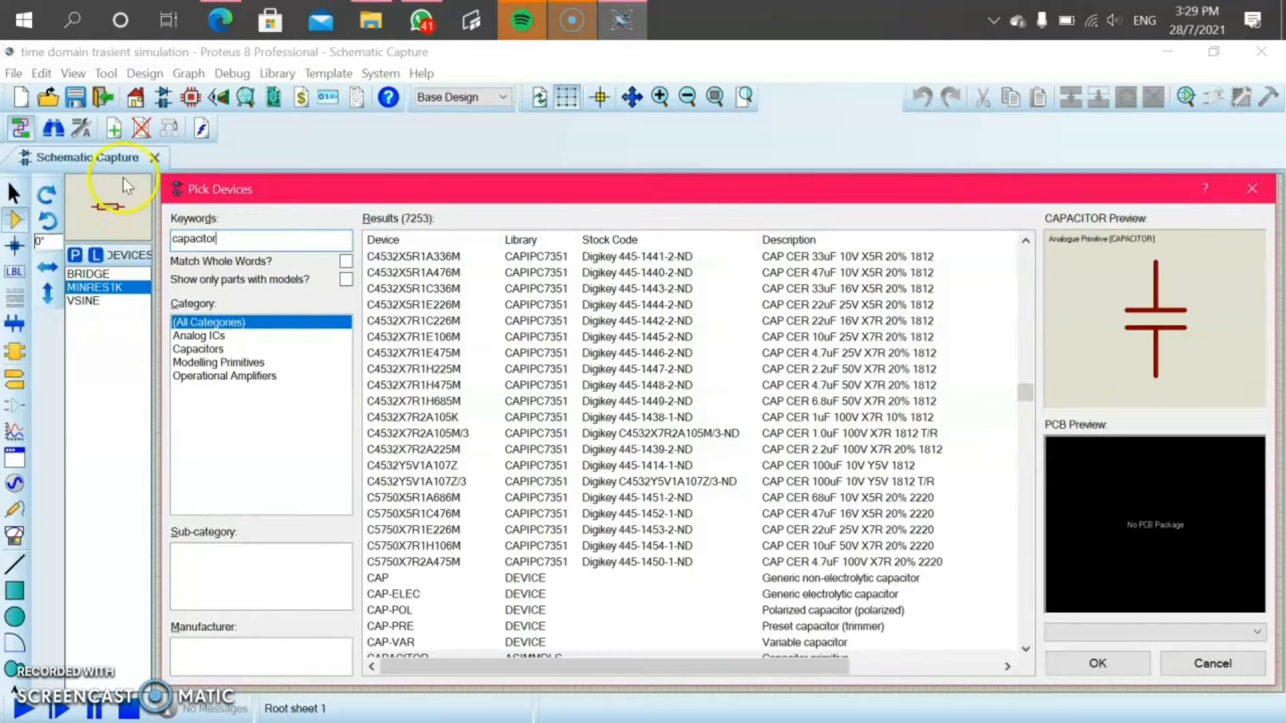
pyautogui.click(402, 594)
pyautogui.click(1097, 664)
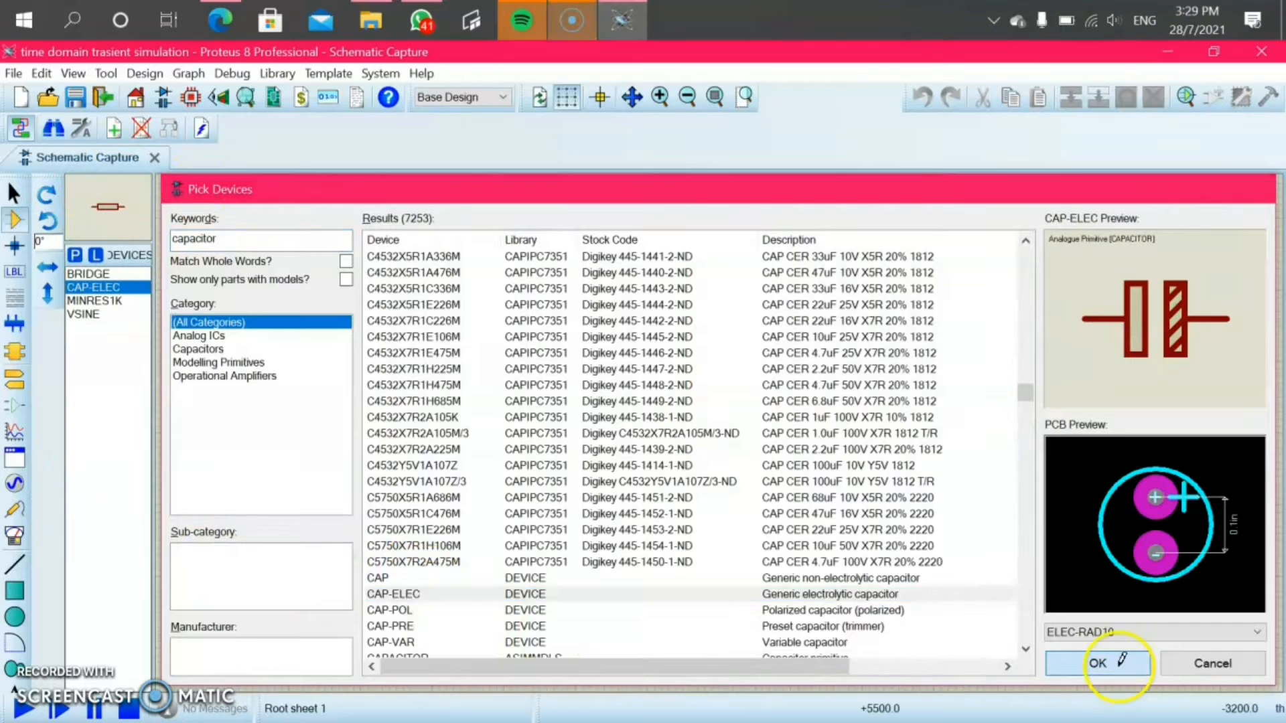
# Place a VSINE voltage source in the upper left area of the schematic sheet
pyautogui.click(91, 314)
pyautogui.click(459, 310)
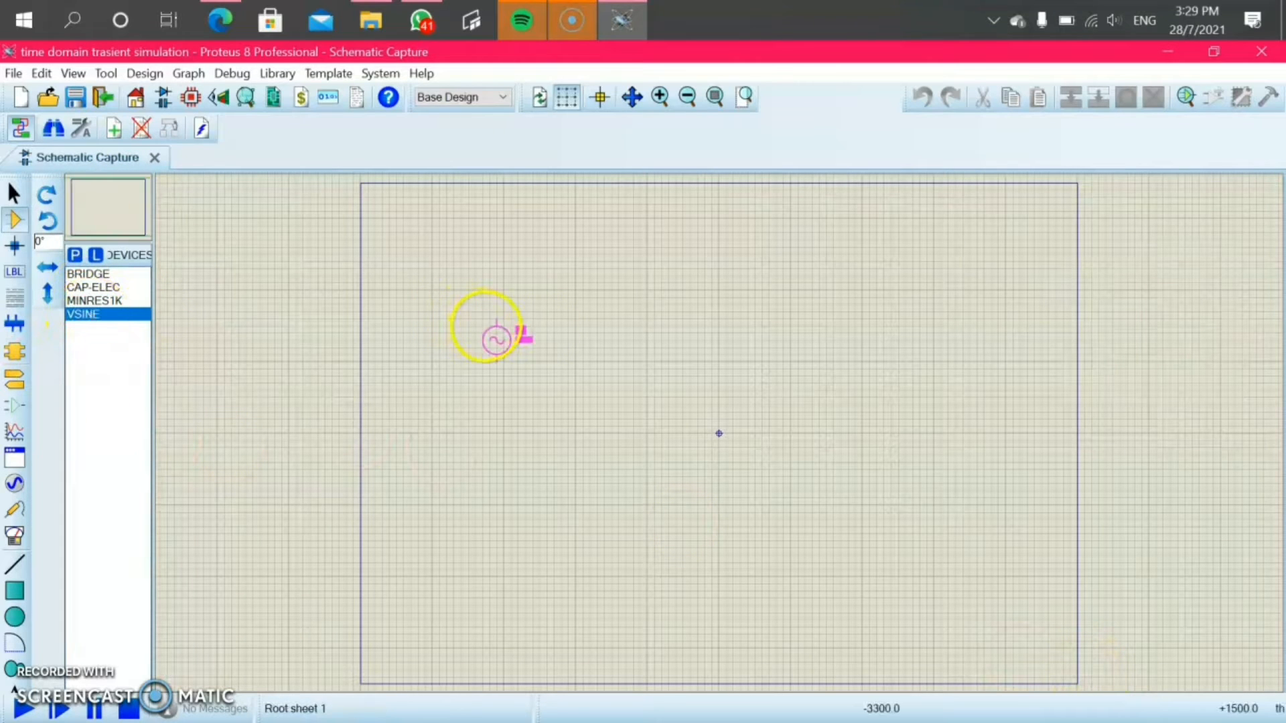
pyautogui.click(504, 340)
# Place a BRIDGE rectifier to the right of the sine wave source, at about the same height
pyautogui.click(661, 98)
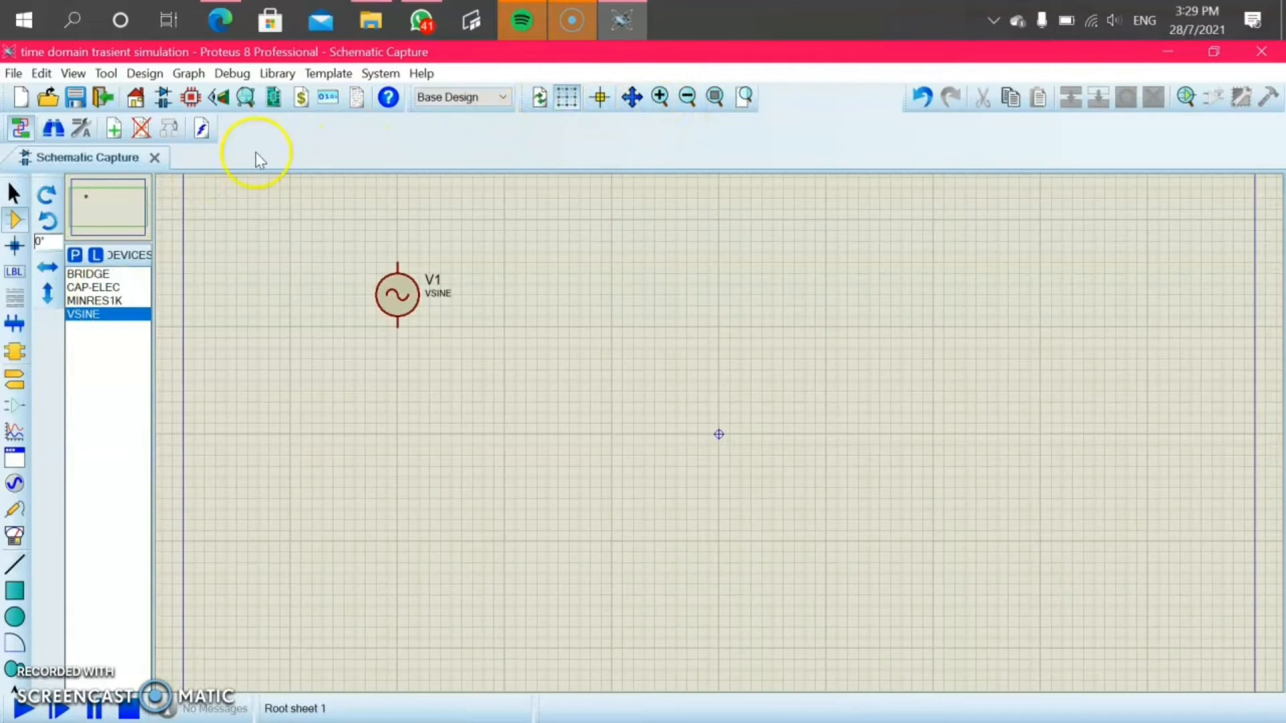
pyautogui.click(111, 209)
pyautogui.click(109, 201)
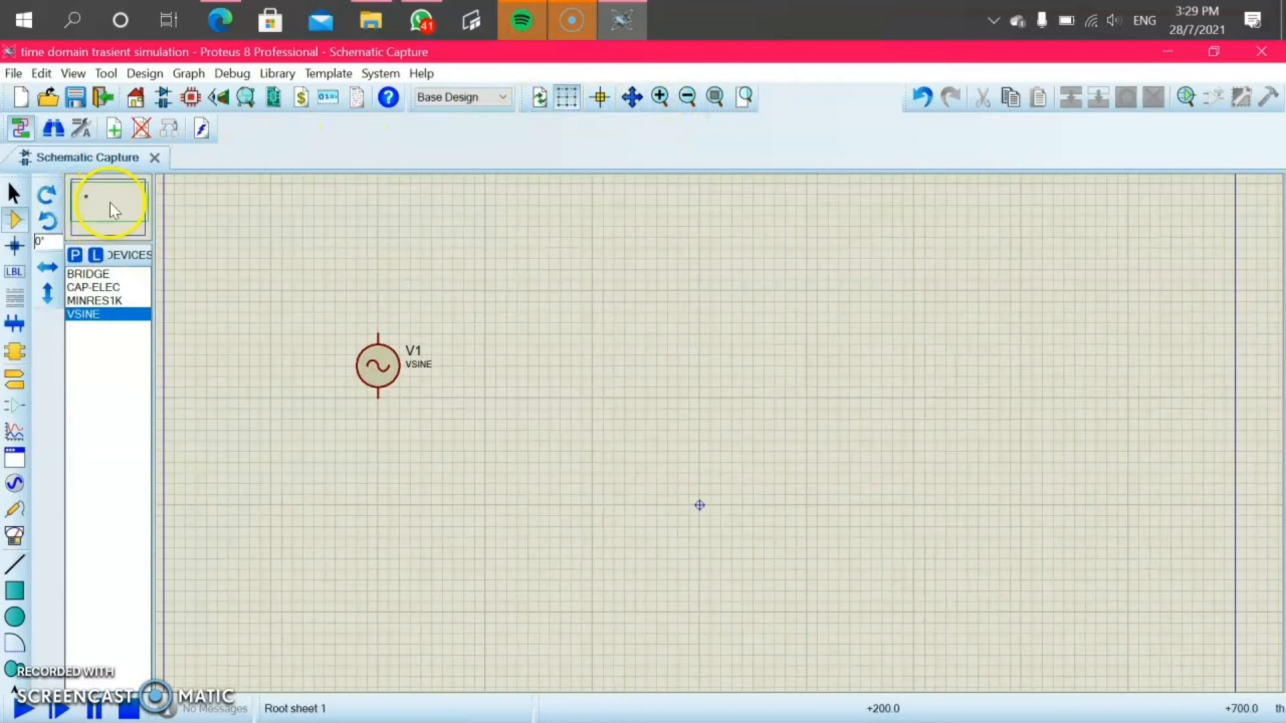
pyautogui.click(107, 274)
pyautogui.click(566, 368)
pyautogui.click(590, 355)
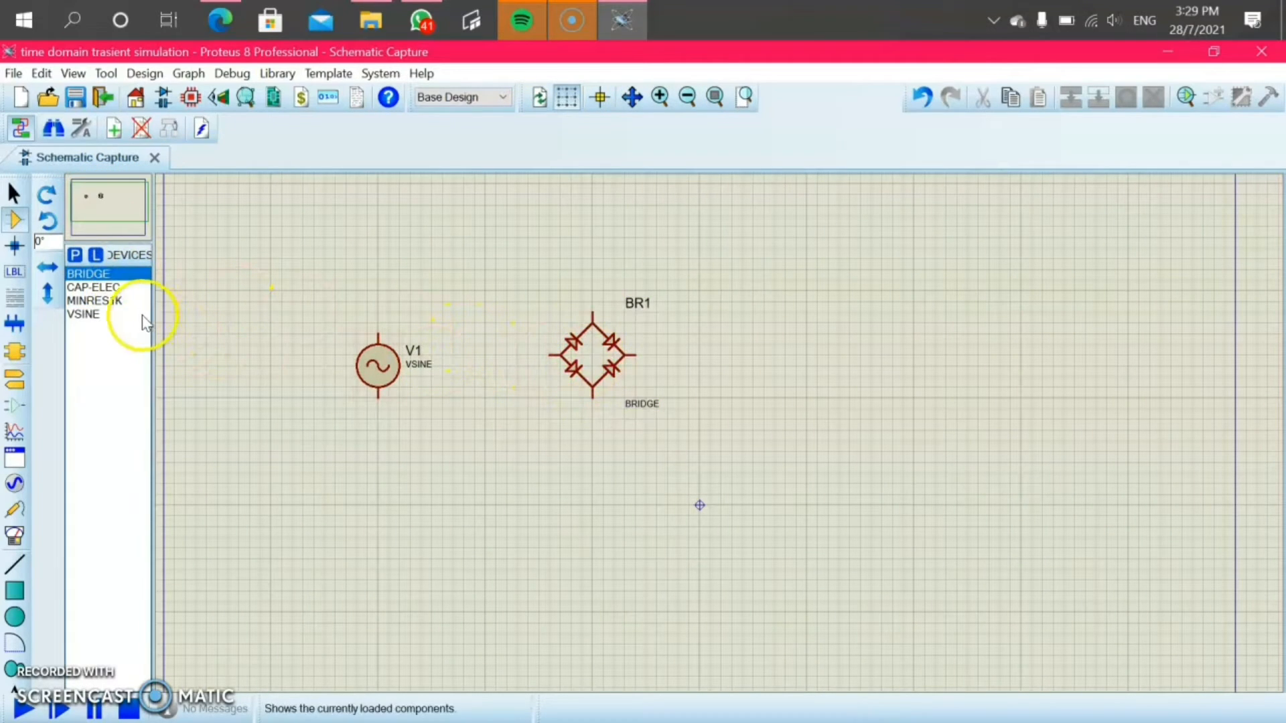
# Place a MINRES1K resistor to the right of the bridge rectifier and rotate it to stand vertically
pyautogui.click(100, 300)
pyautogui.click(810, 420)
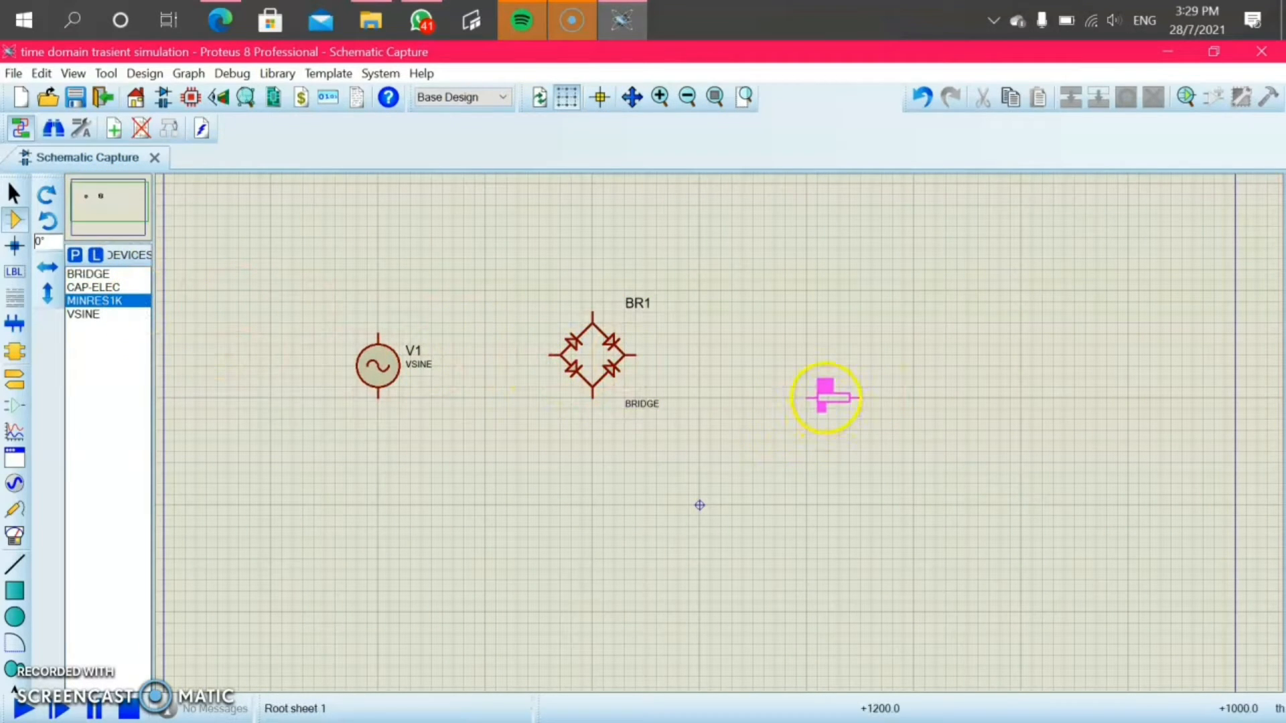
pyautogui.click(819, 400)
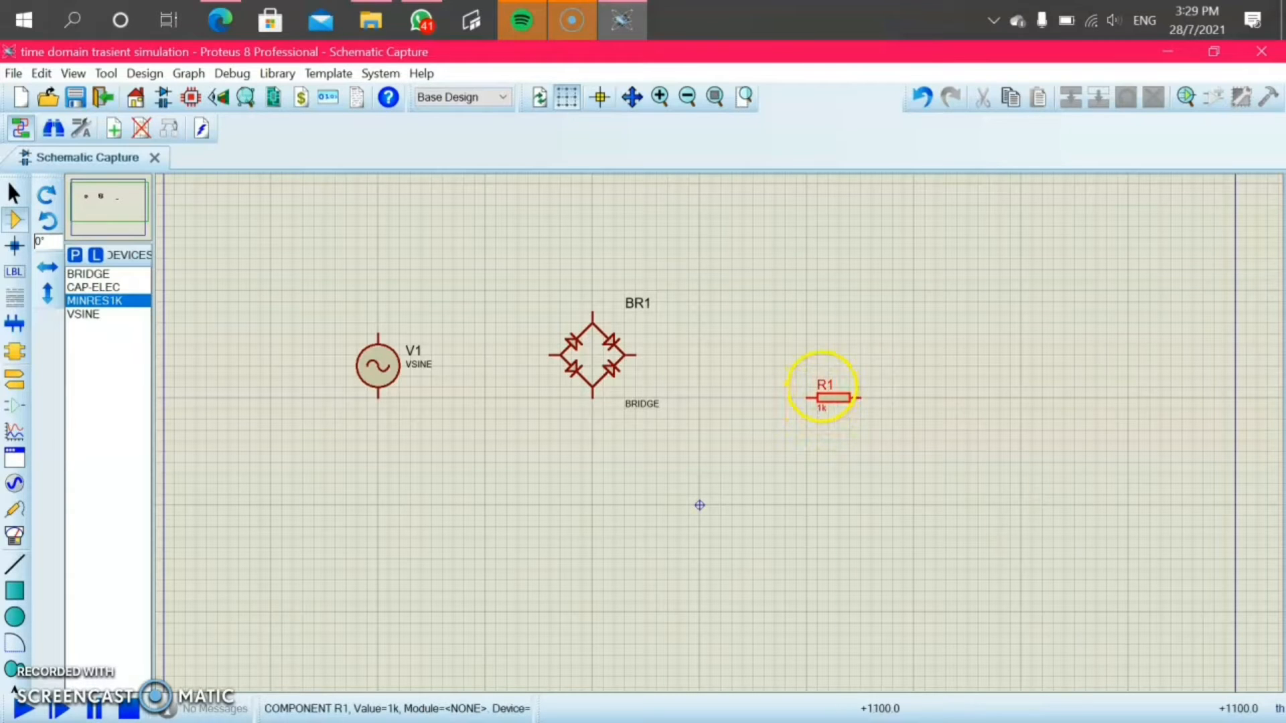
pyautogui.rightClick(821, 388)
pyautogui.click(925, 303)
# Rename the 1k resistor's part label to LOAD RESISTOR
pyautogui.doubleClick(847, 393)
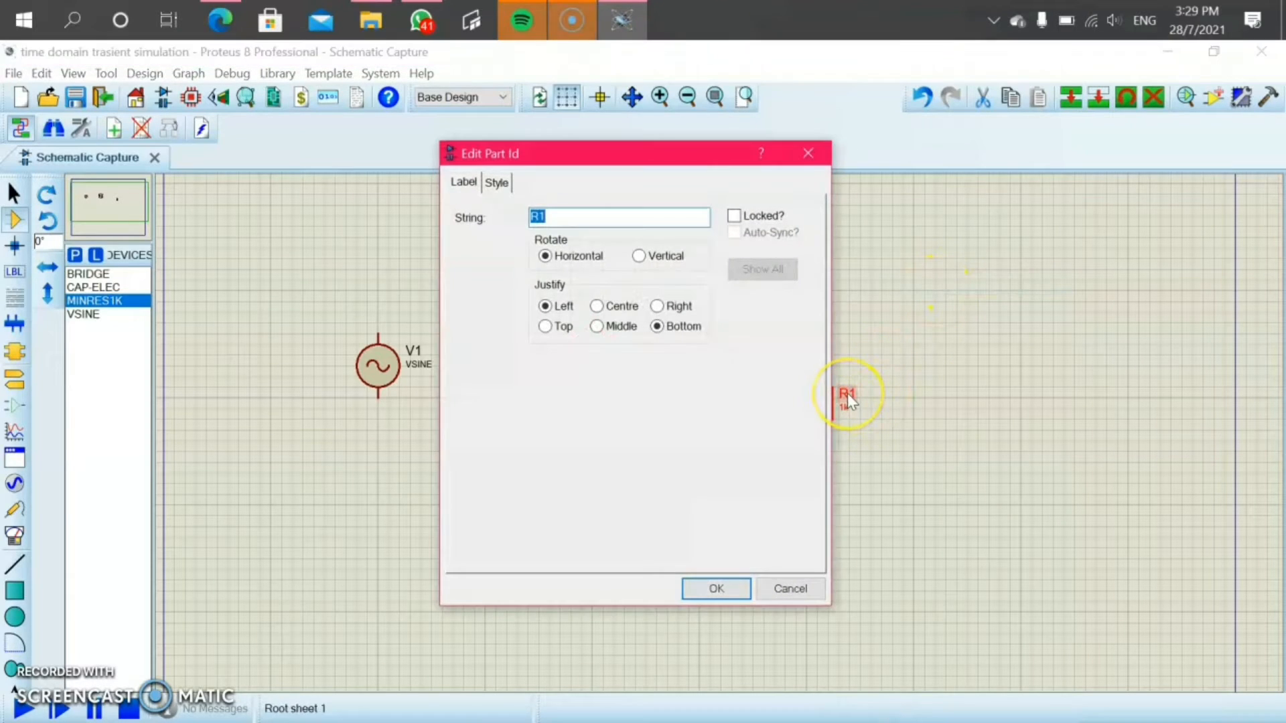
pyautogui.write('LOAD RESISTOR')
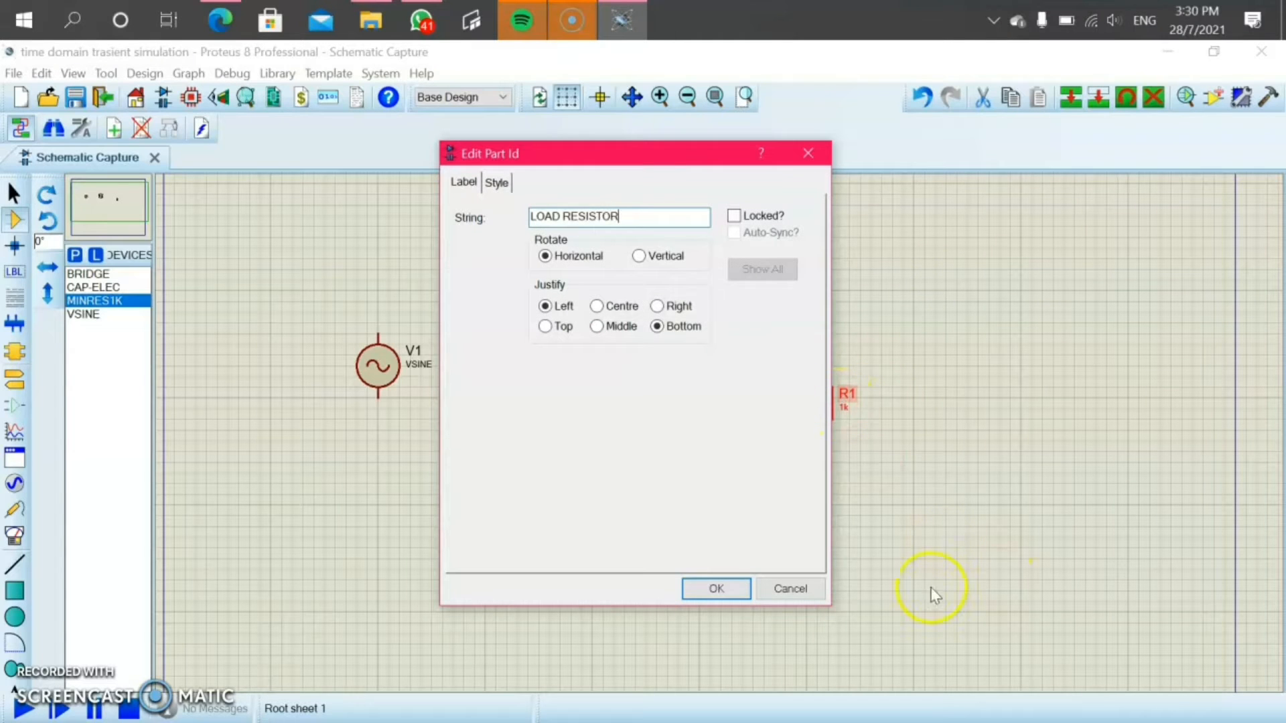
pyautogui.click(742, 588)
# Set the sine wave source's amplitude to 6 and its frequency to 50
pyautogui.doubleClick(376, 366)
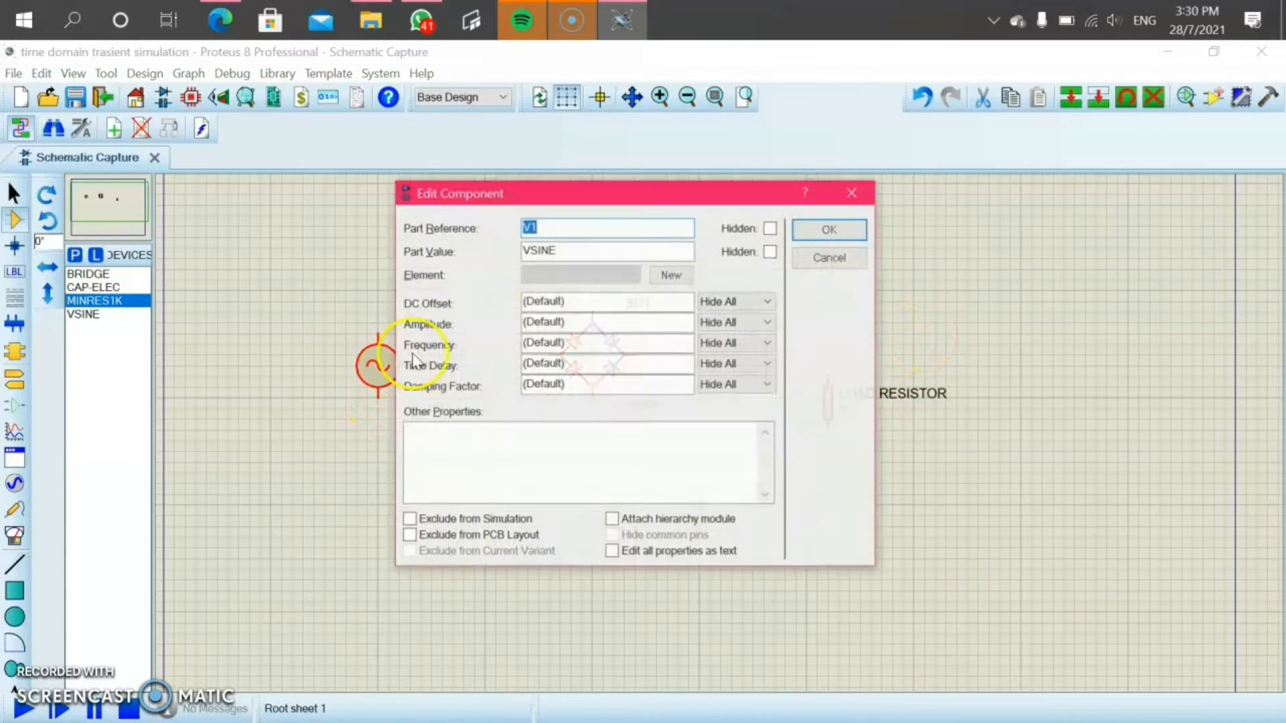
pyautogui.doubleClick(571, 322)
pyautogui.write('6')
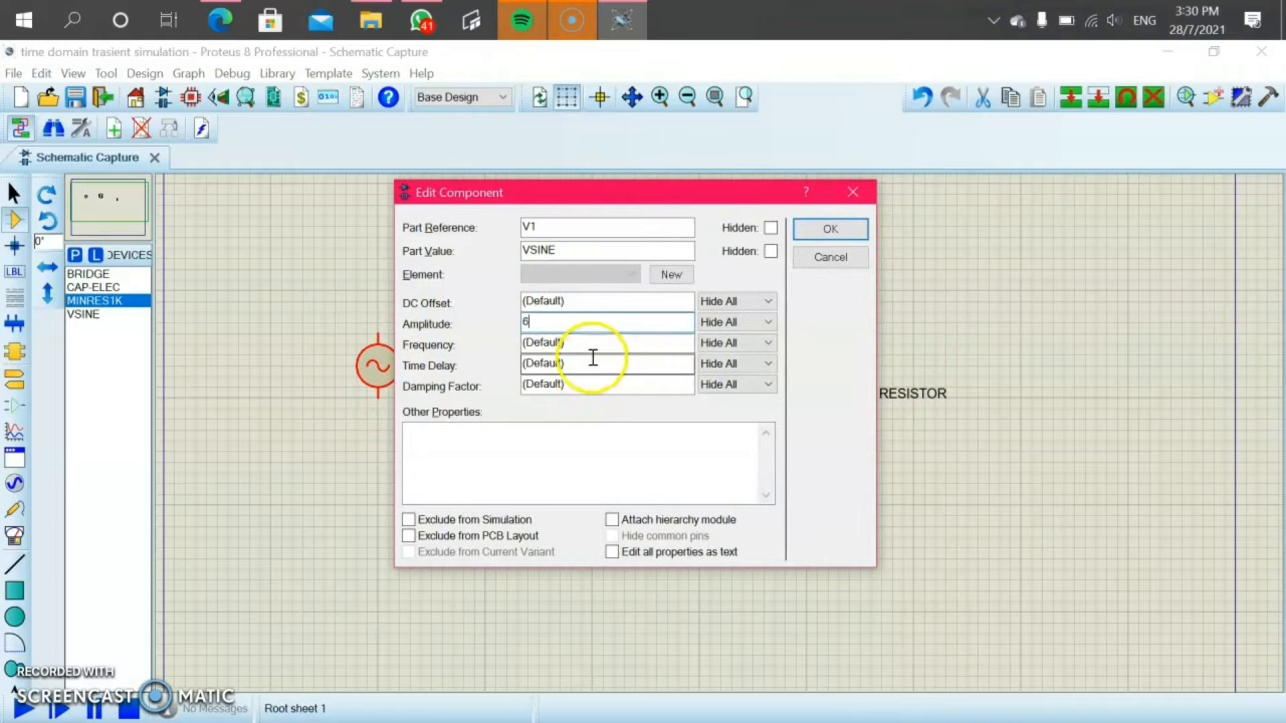
pyautogui.doubleClick(602, 341)
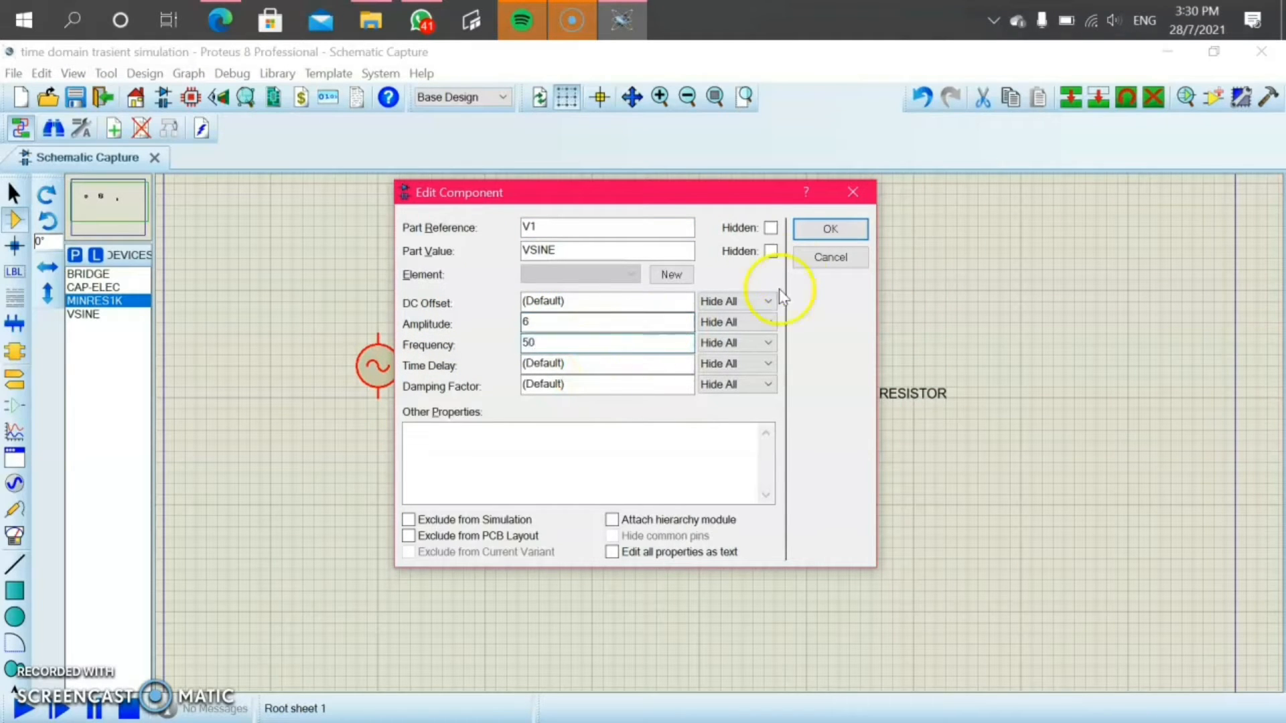
pyautogui.write('50')
pyautogui.click(830, 229)
# Wire the source's upper pin to the bridge's top pin, and the bridge's right pin to the load resistor's upper pin
pyautogui.click(378, 333)
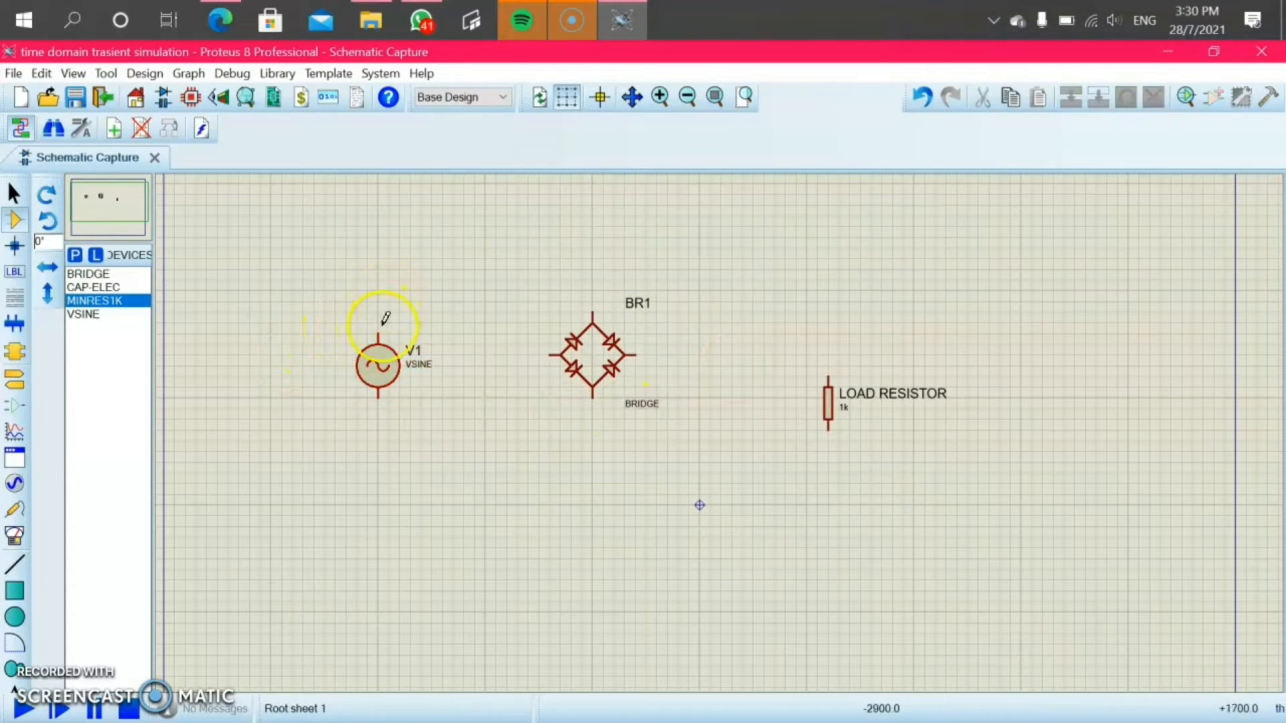
pyautogui.click(593, 311)
pyautogui.click(633, 356)
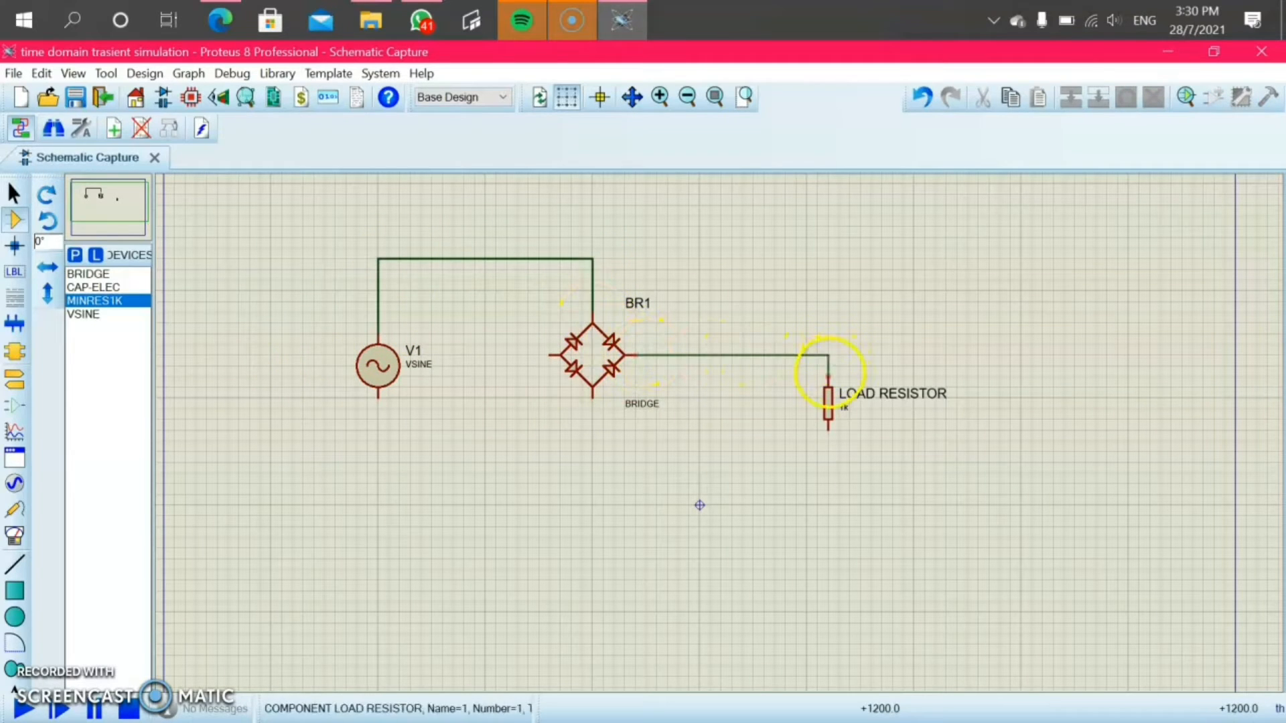
pyautogui.click(829, 374)
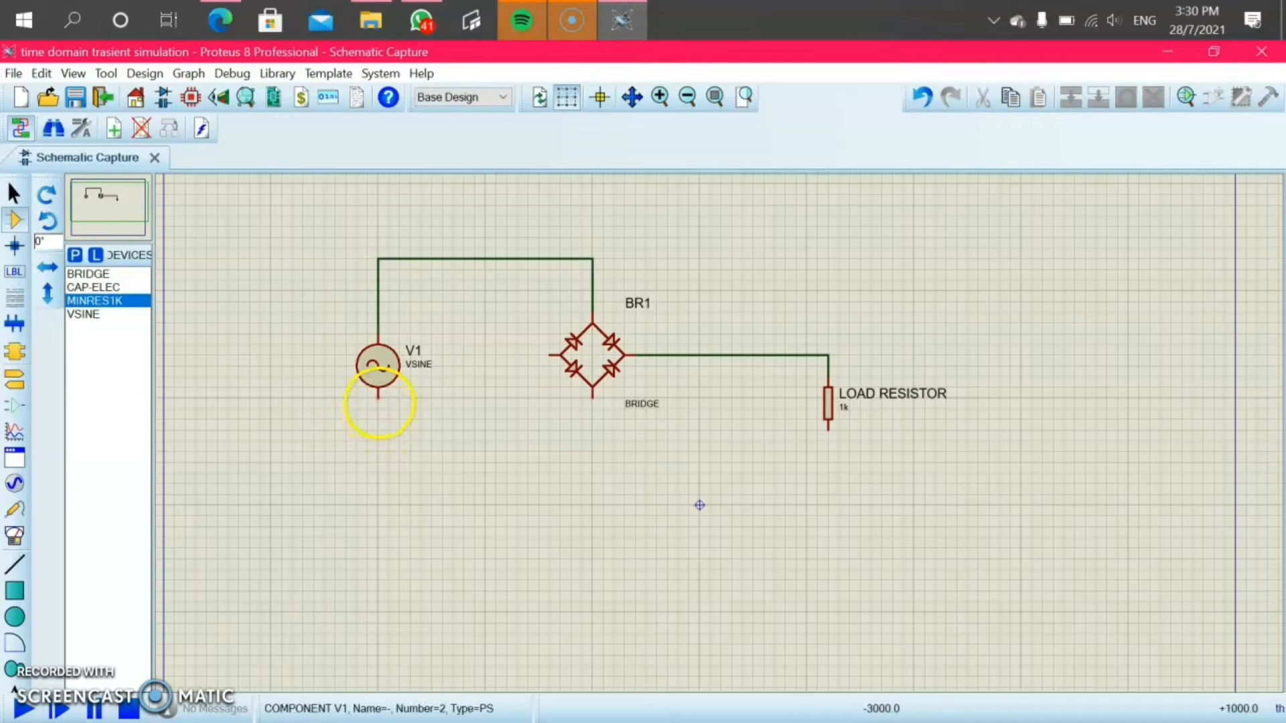
# Wire the source's lower pin to the bridge's bottom pin, and the bridge's left pin to the load resistor's lower pin
pyautogui.click(380, 396)
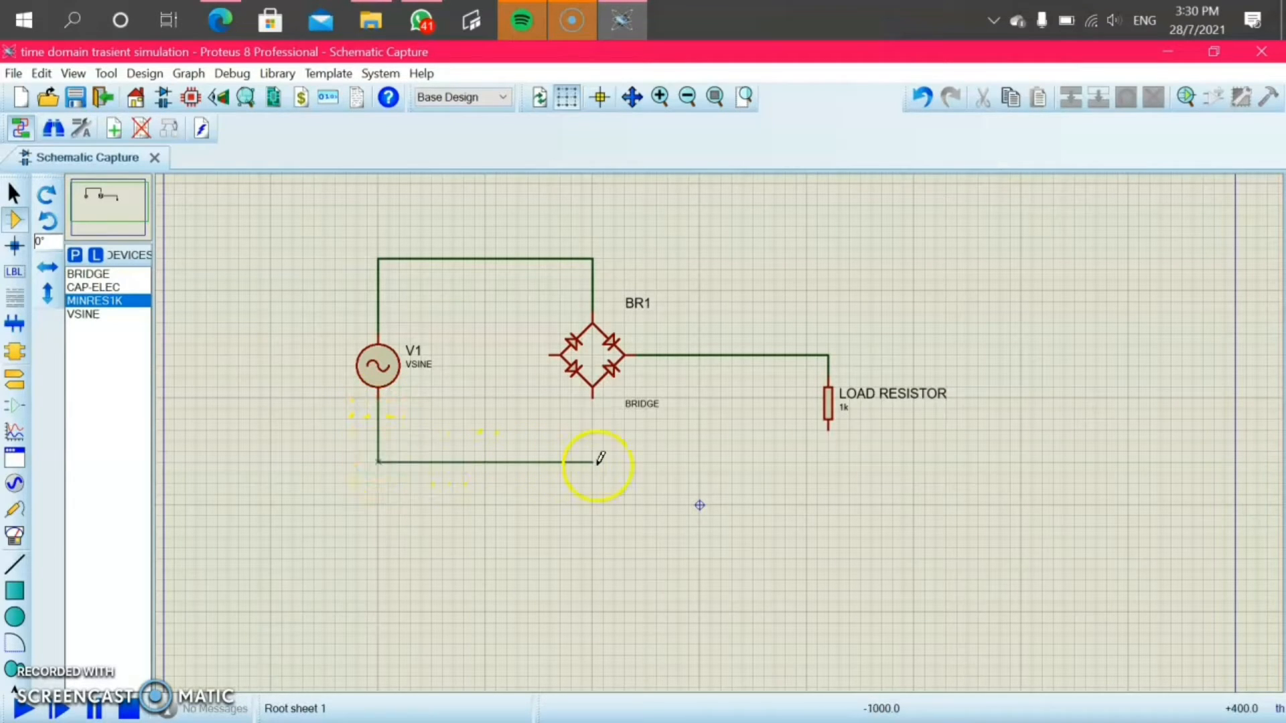
pyautogui.click(591, 394)
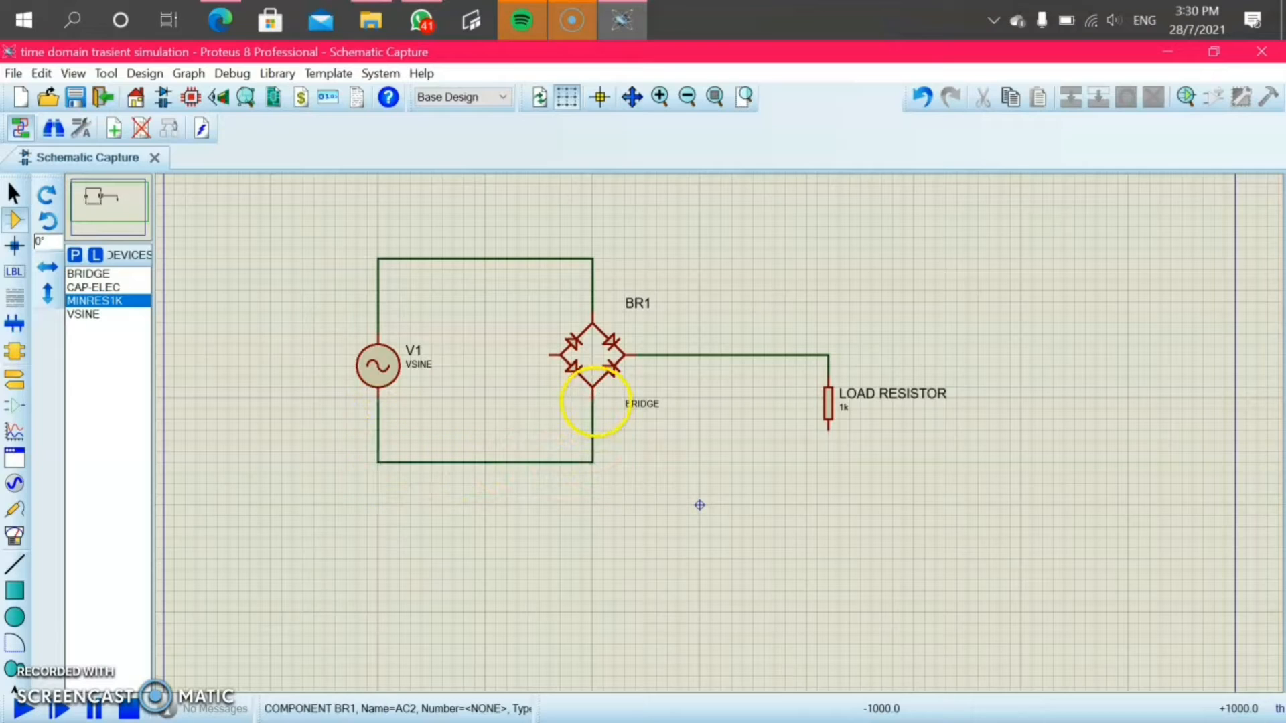
pyautogui.click(549, 355)
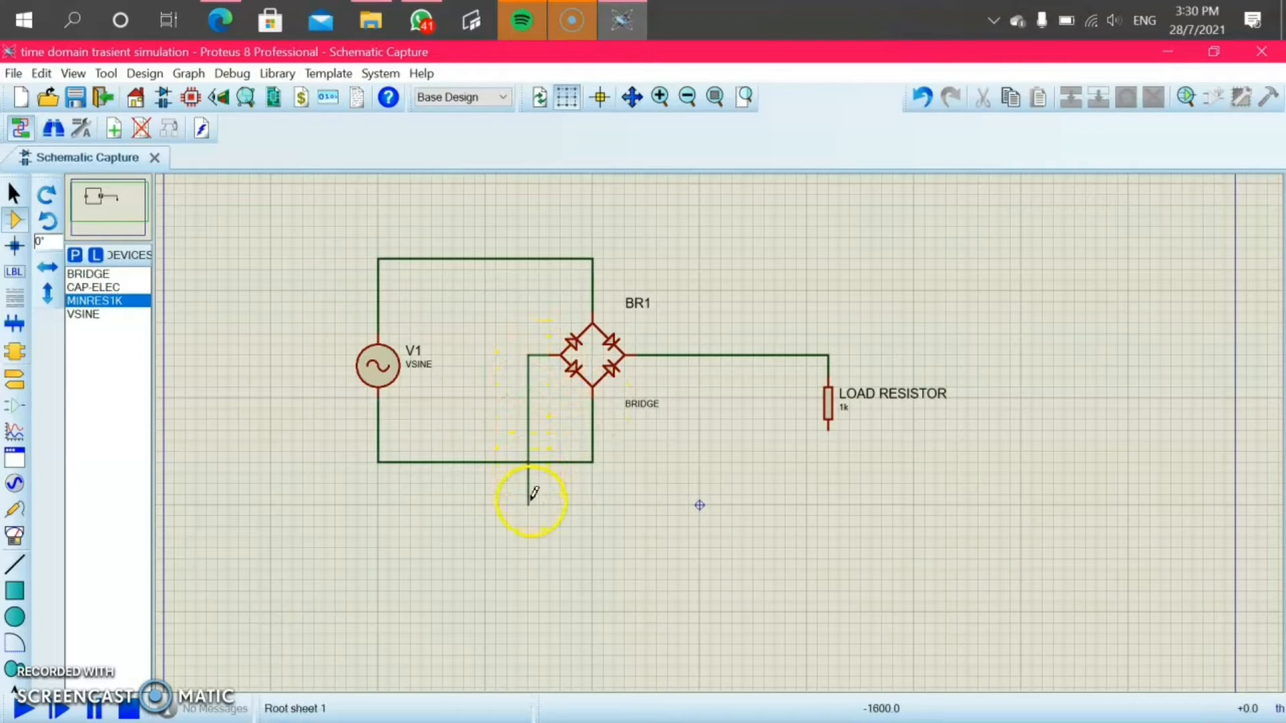
pyautogui.click(829, 430)
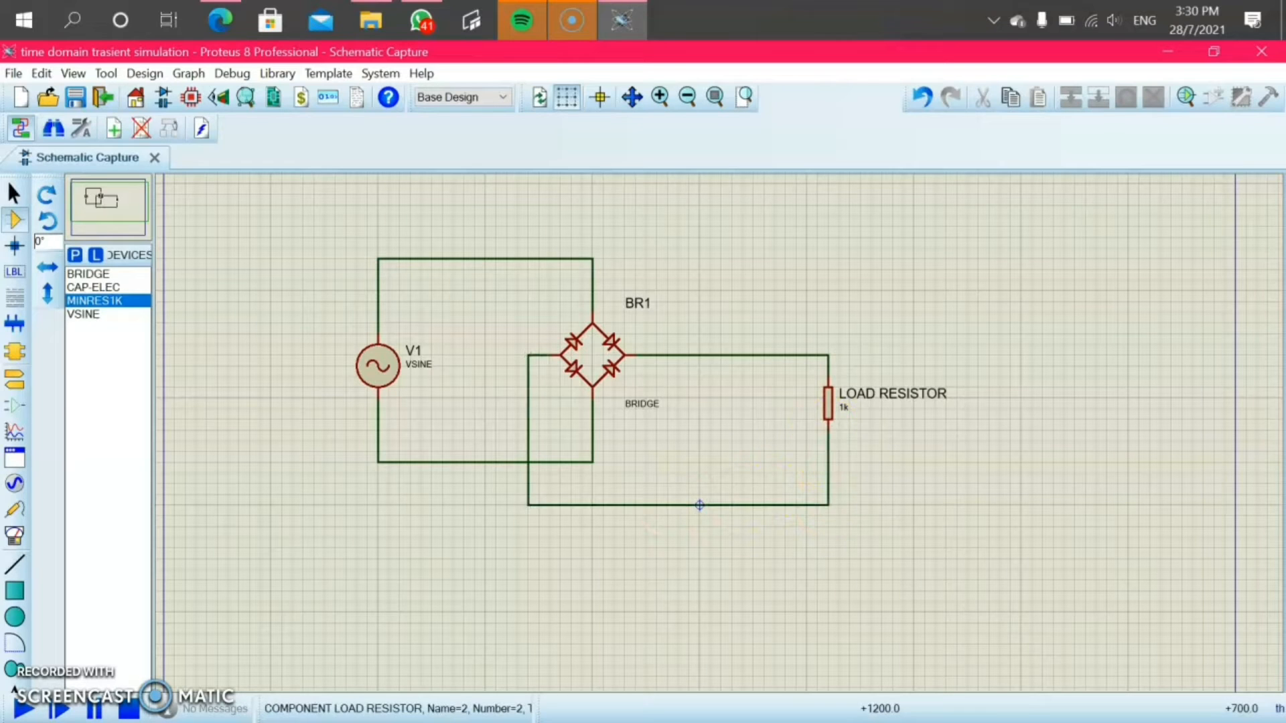
# Place a GROUND terminal below the circuit's bottom wire and connect it to that wire
pyautogui.click(14, 380)
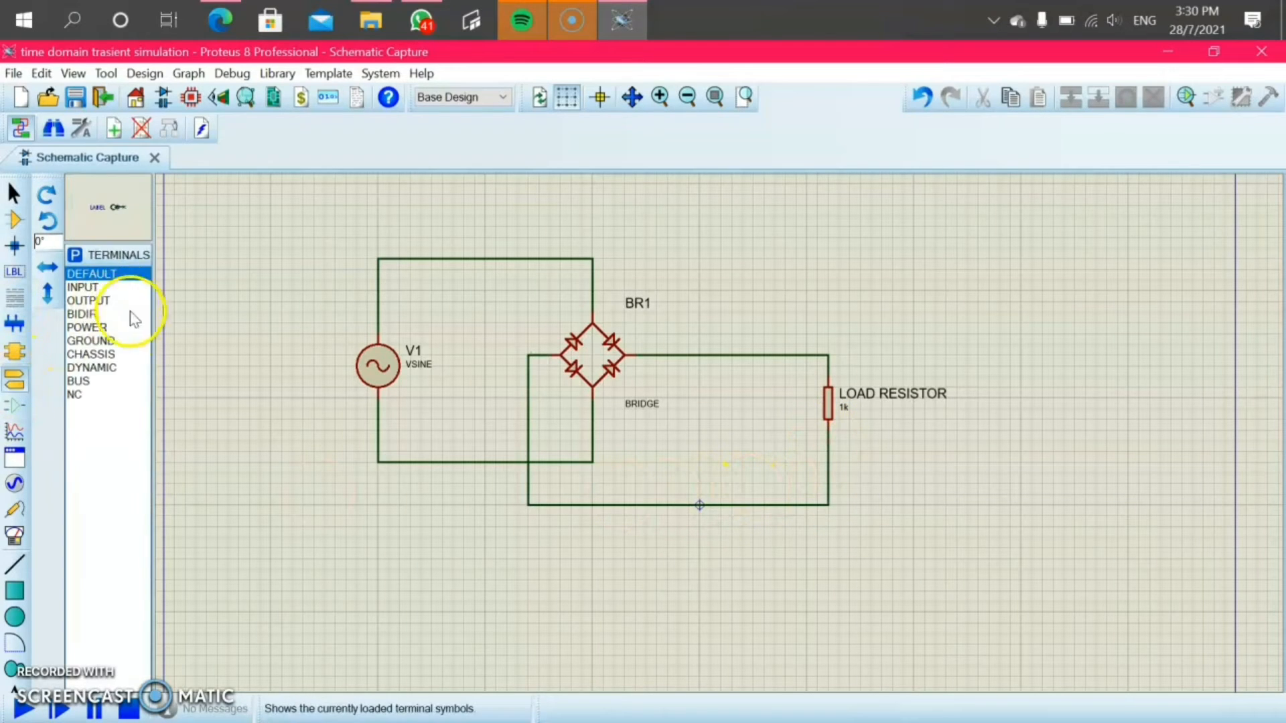
pyautogui.click(100, 341)
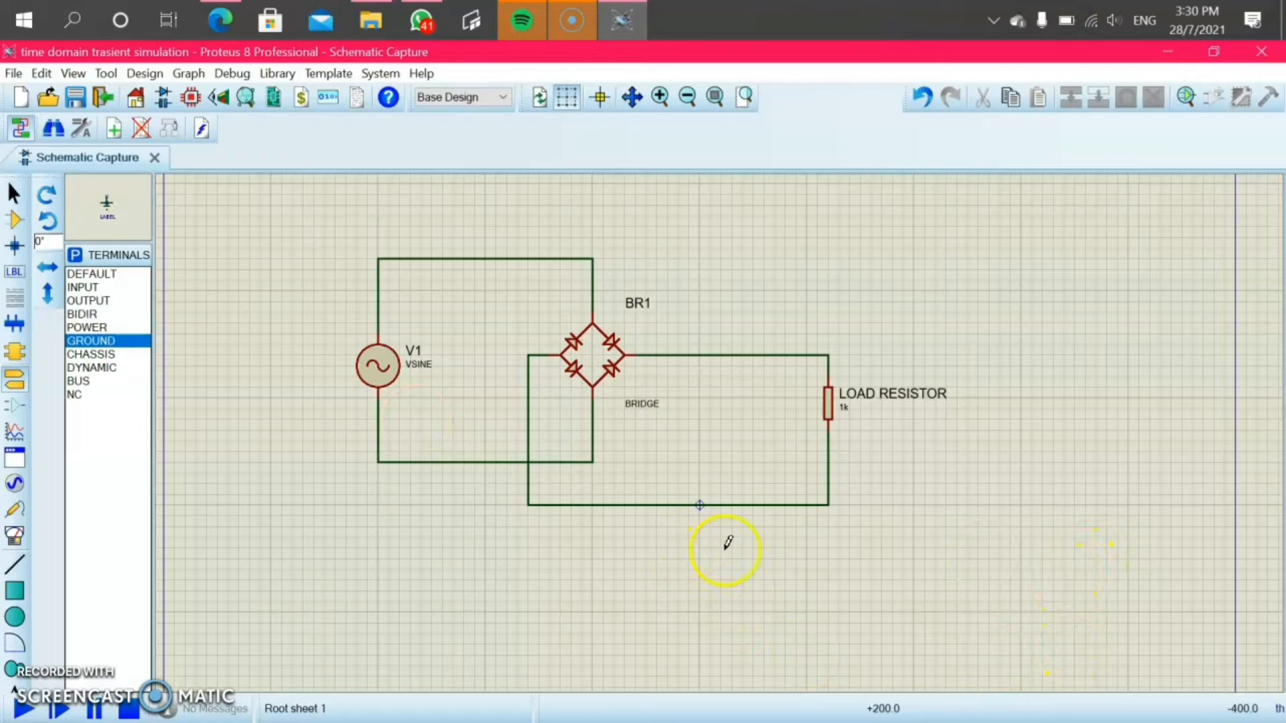
pyautogui.click(669, 546)
pyautogui.click(667, 549)
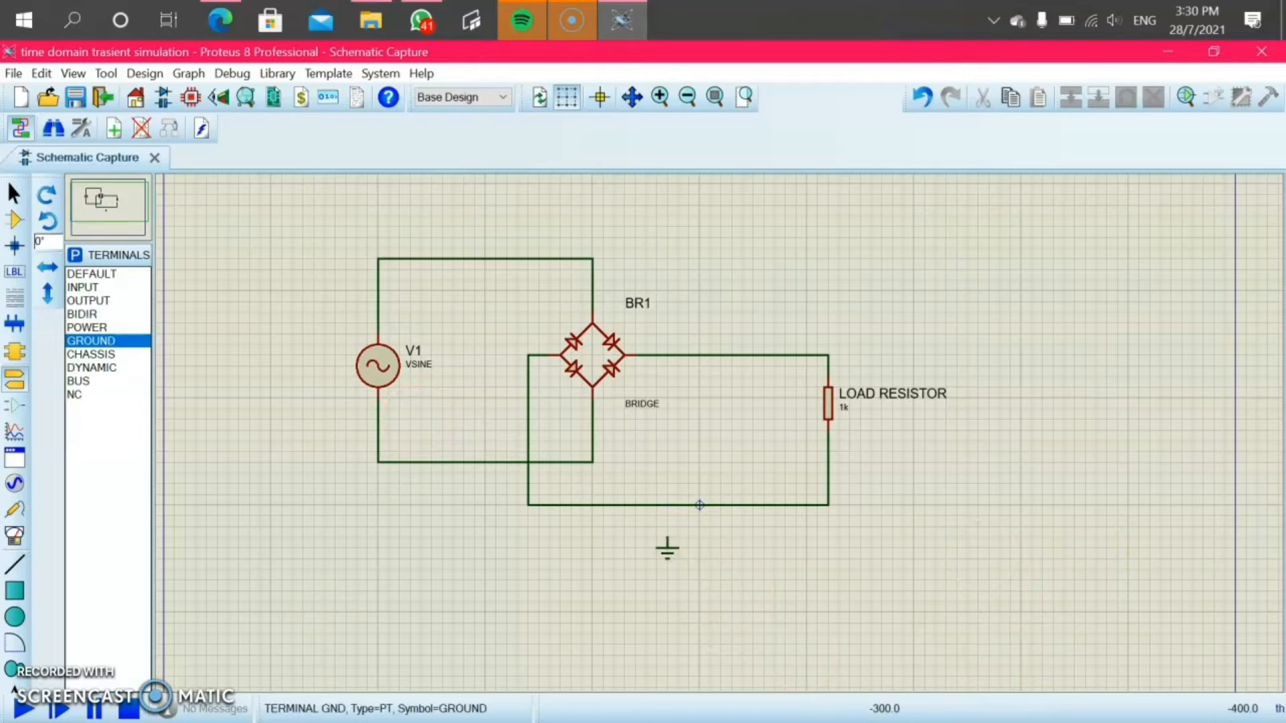
pyautogui.click(668, 529)
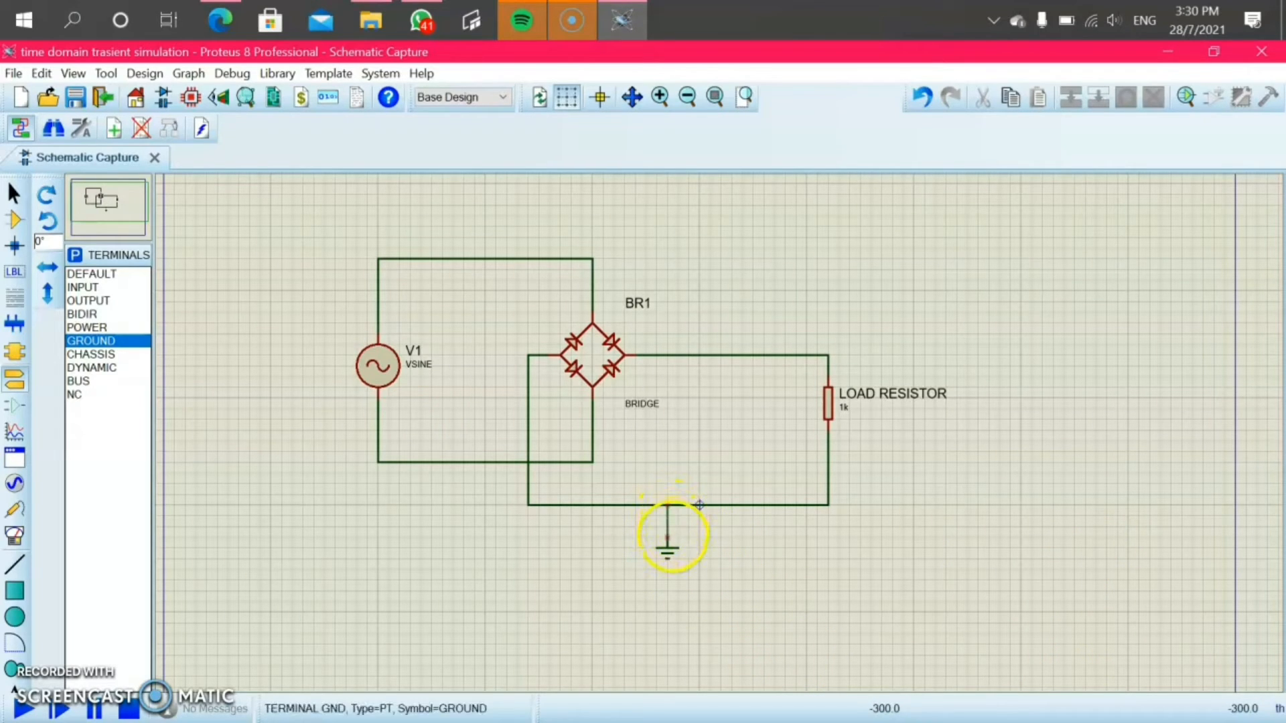
# Place a voltage probe above the load resistor and connect it to the wire feeding the resistor's upper pin
pyautogui.click(23, 415)
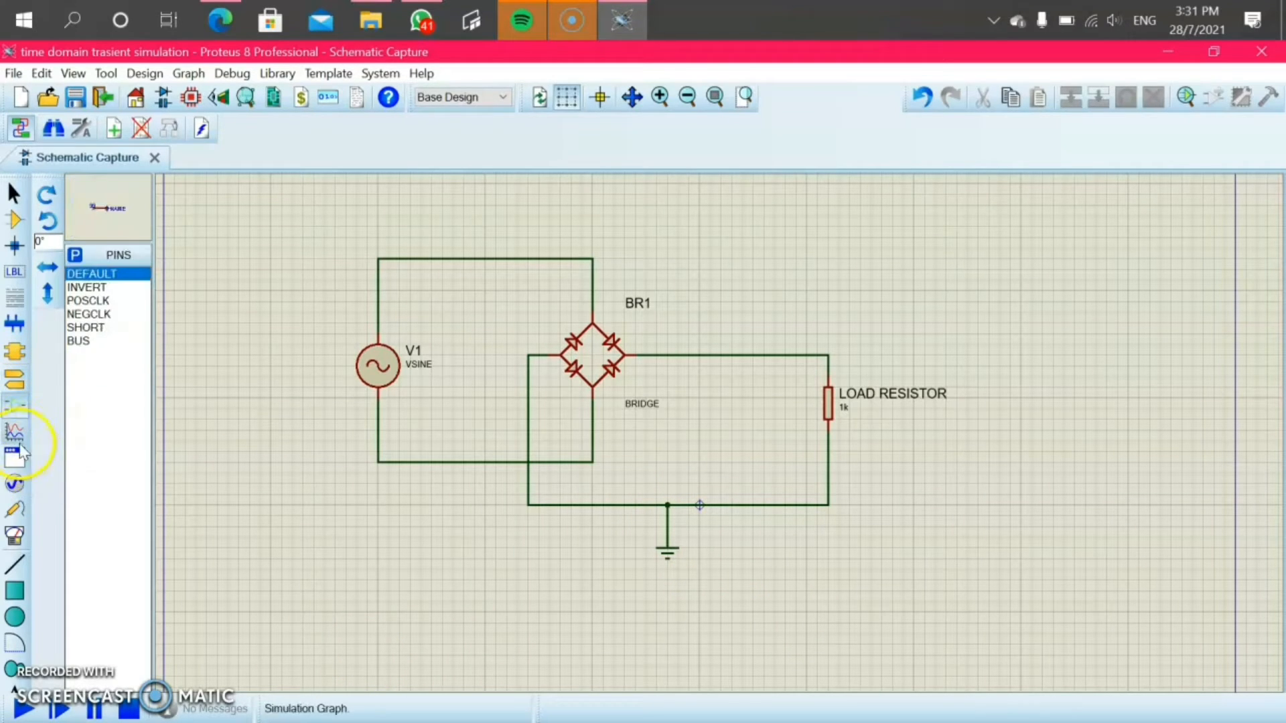
pyautogui.click(15, 509)
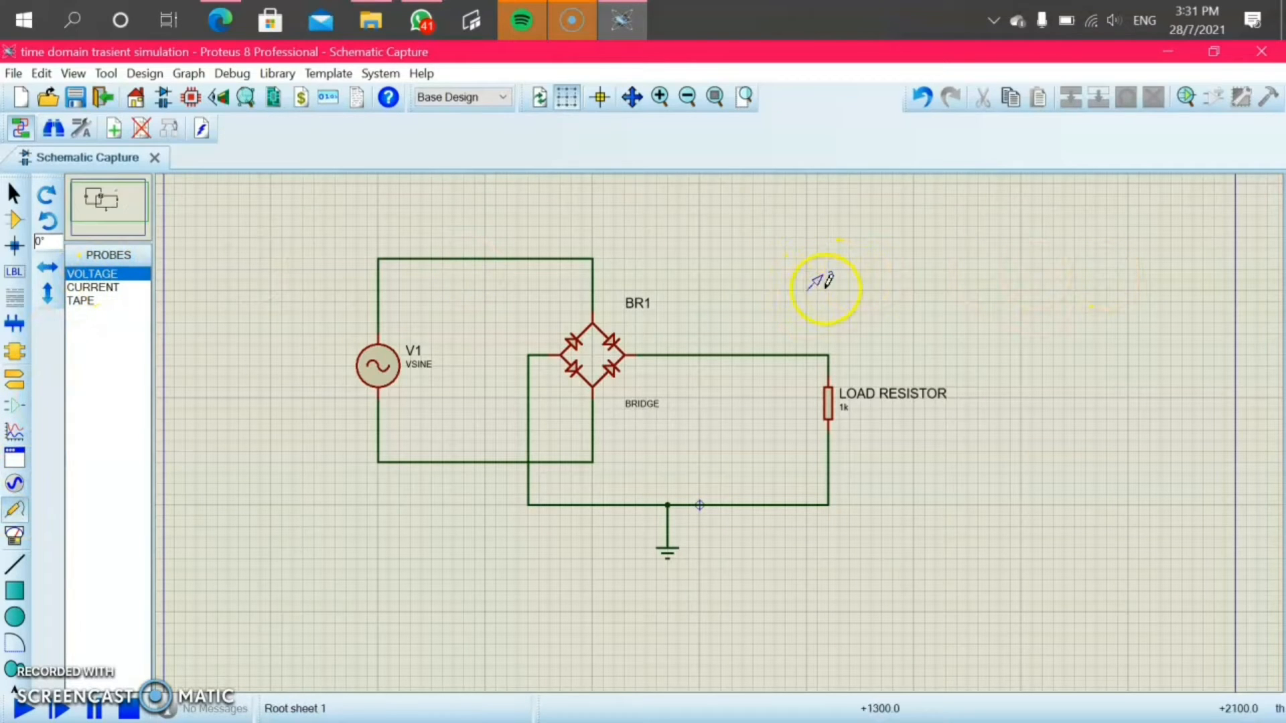
pyautogui.click(785, 355)
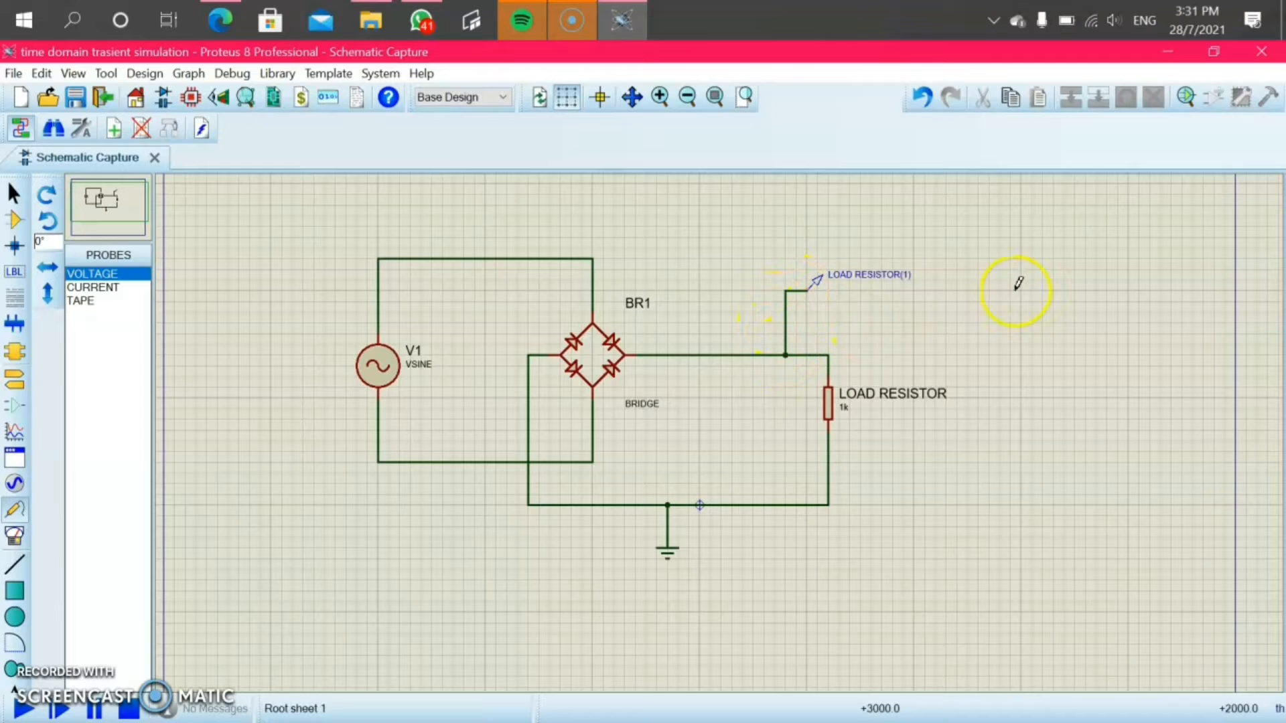
# Draw an ANALOGUE graph on the schematic, move it below the circuit's bottom wire and widen it slightly
pyautogui.click(15, 432)
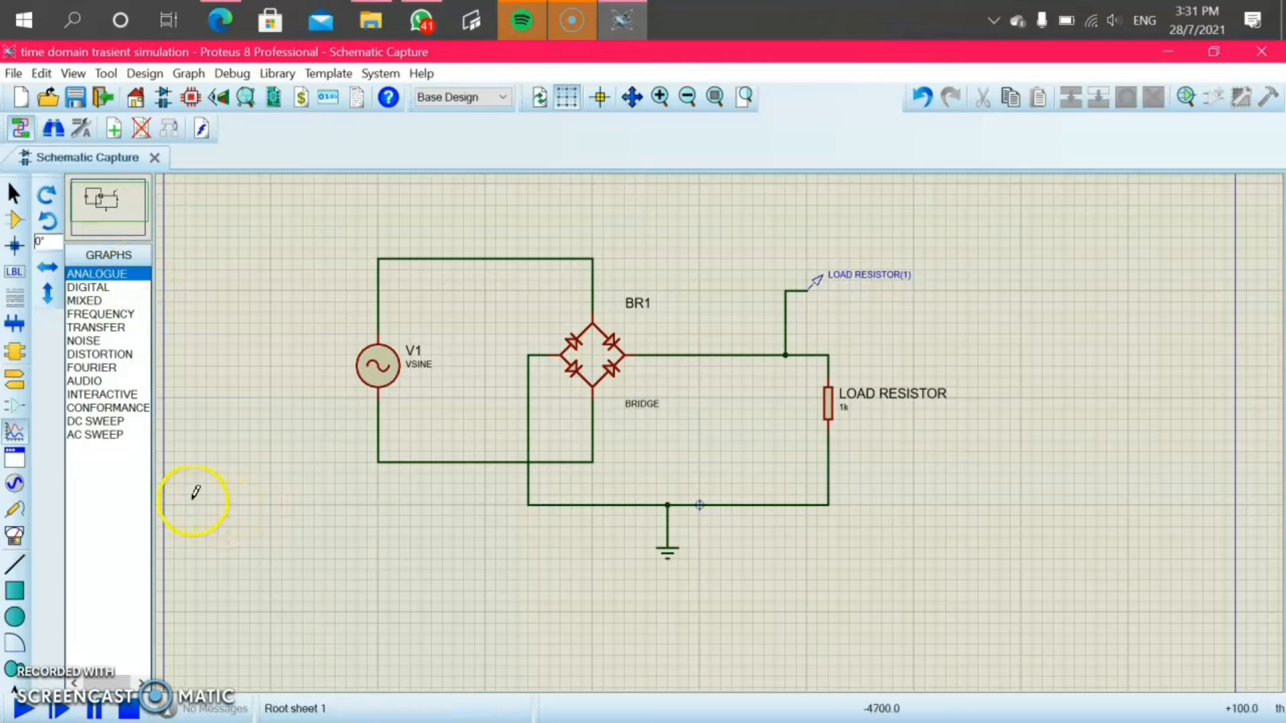
pyautogui.moveTo(174, 484); pyautogui.dragTo(627, 674)
pyautogui.click(114, 208)
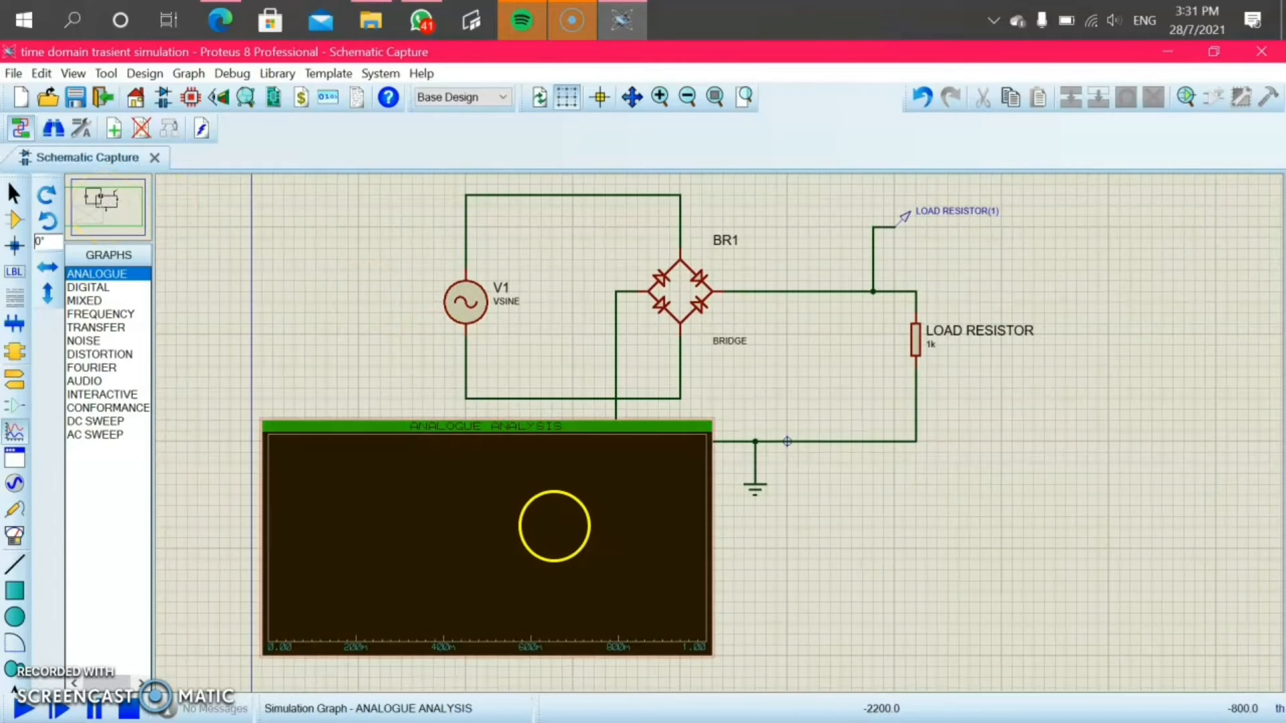
pyautogui.moveTo(545, 536); pyautogui.dragTo(547, 580)
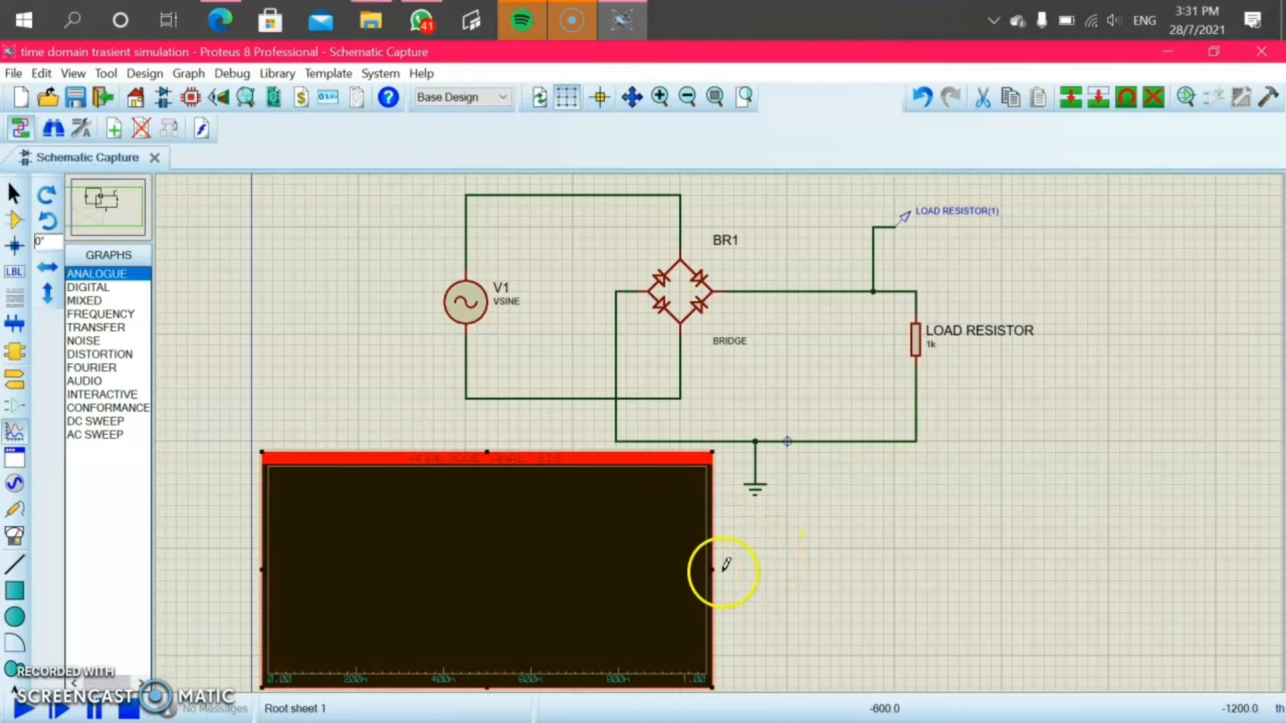
pyautogui.moveTo(723, 568); pyautogui.dragTo(741, 571)
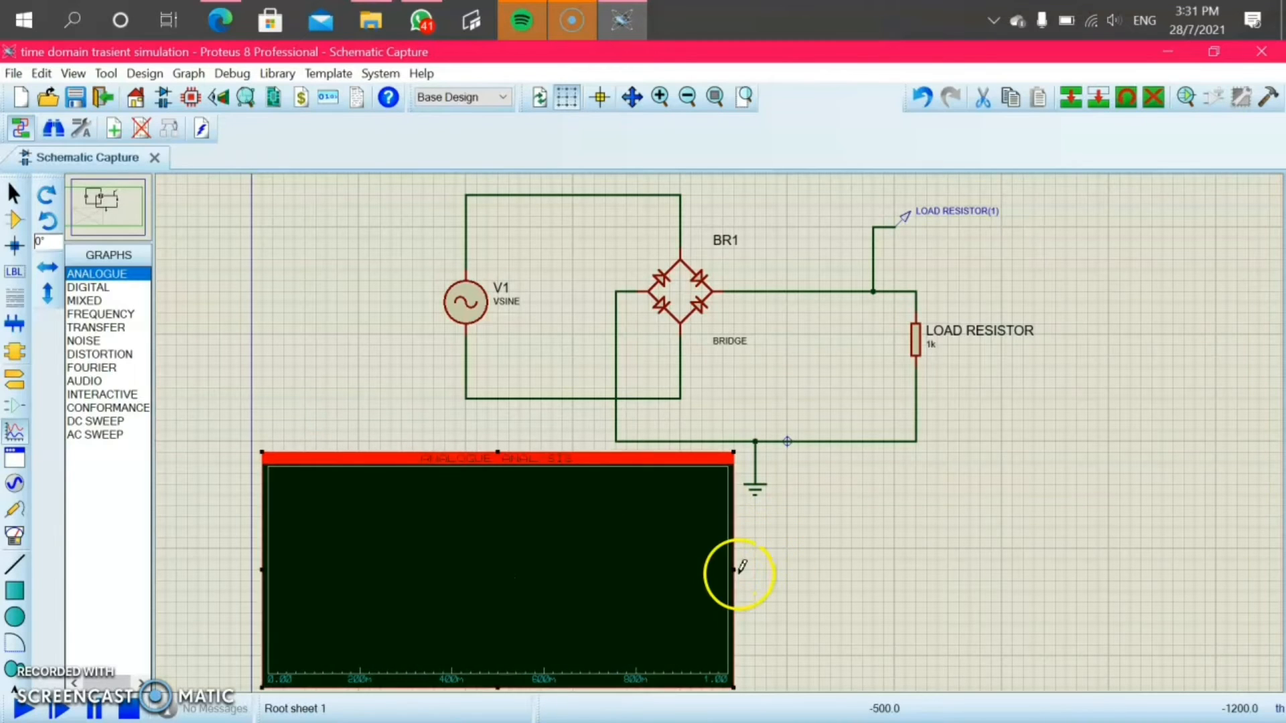
pyautogui.click(853, 525)
# Set the analogue graph's stop time to 100ms
pyautogui.rightClick(483, 569)
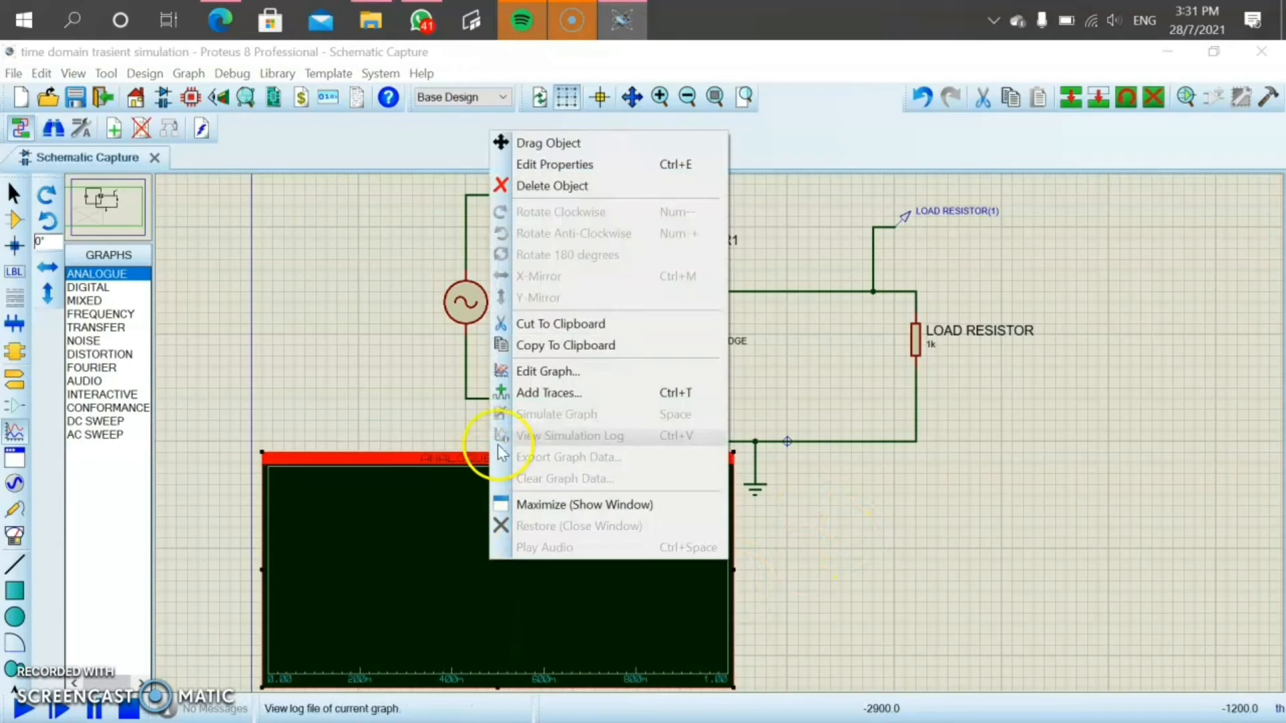
pyautogui.click(479, 559)
pyautogui.click(494, 310)
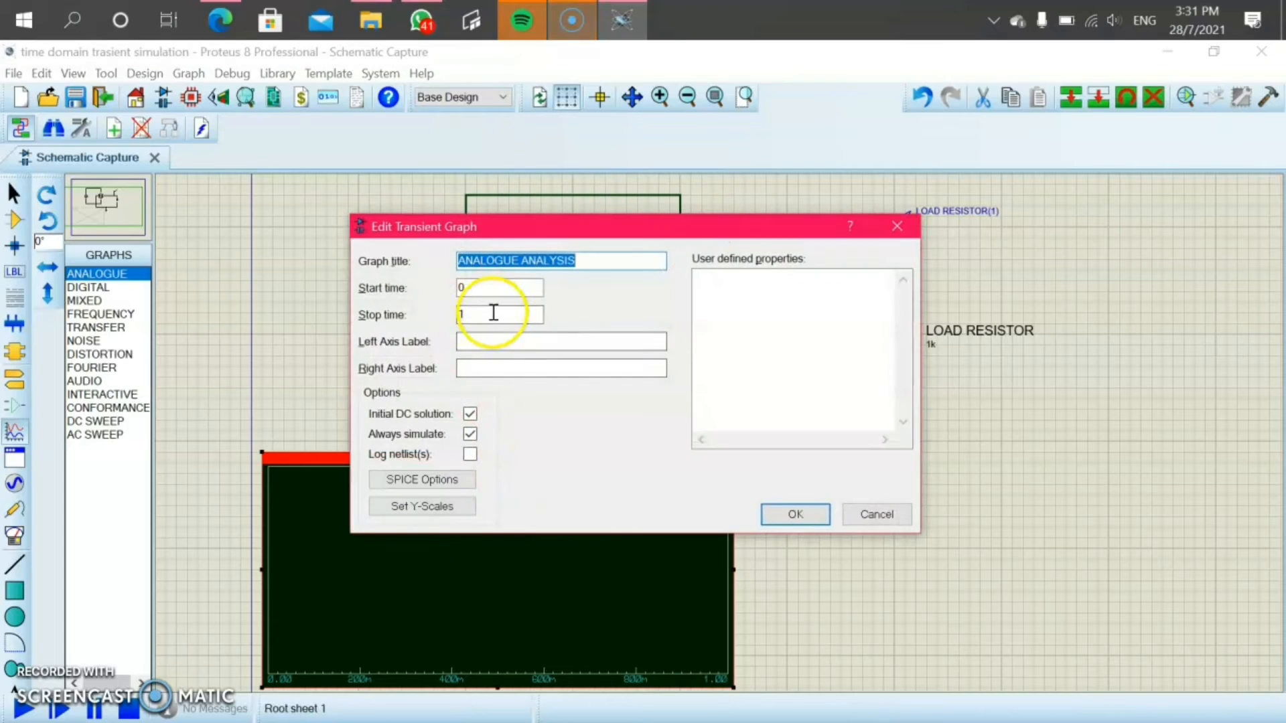
pyautogui.write('00ms')
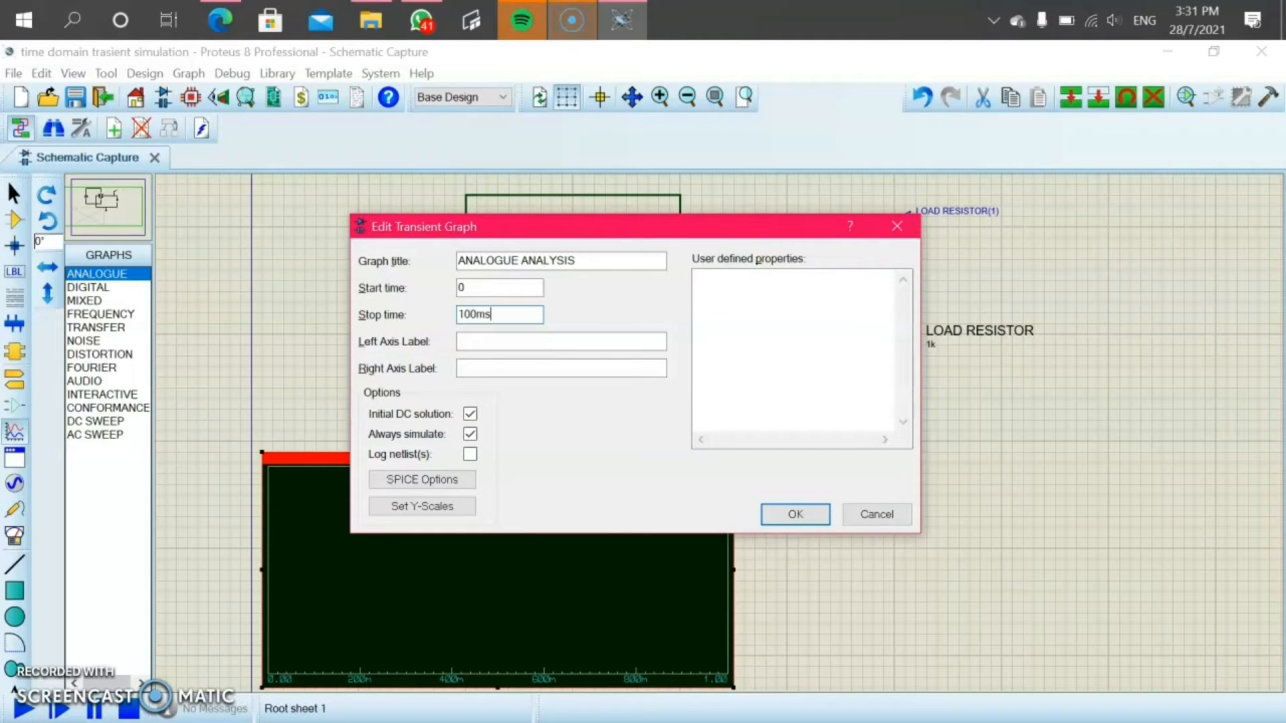
pyautogui.click(796, 516)
# Add the load resistor's voltage probe as an analog trace on the graph and simulate the graph
pyautogui.rightClick(571, 534)
pyautogui.click(641, 363)
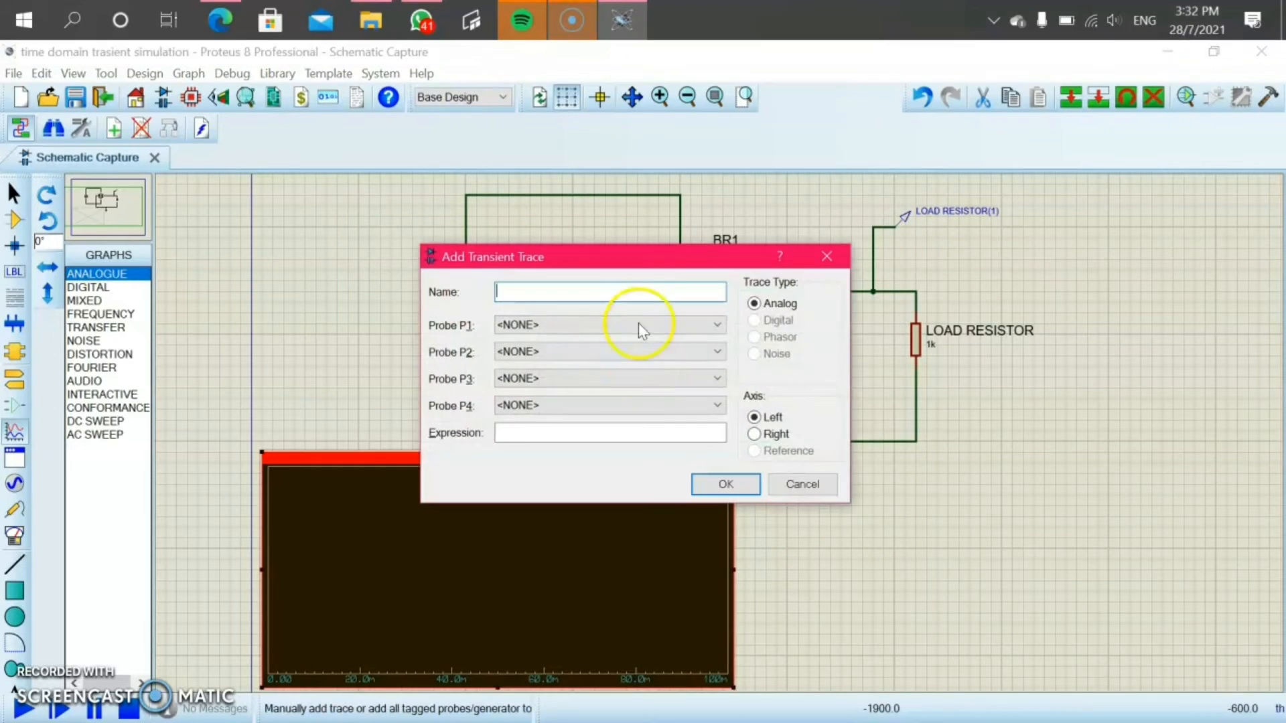
pyautogui.click(638, 323)
pyautogui.click(655, 355)
pyautogui.click(737, 481)
pyautogui.rightClick(534, 527)
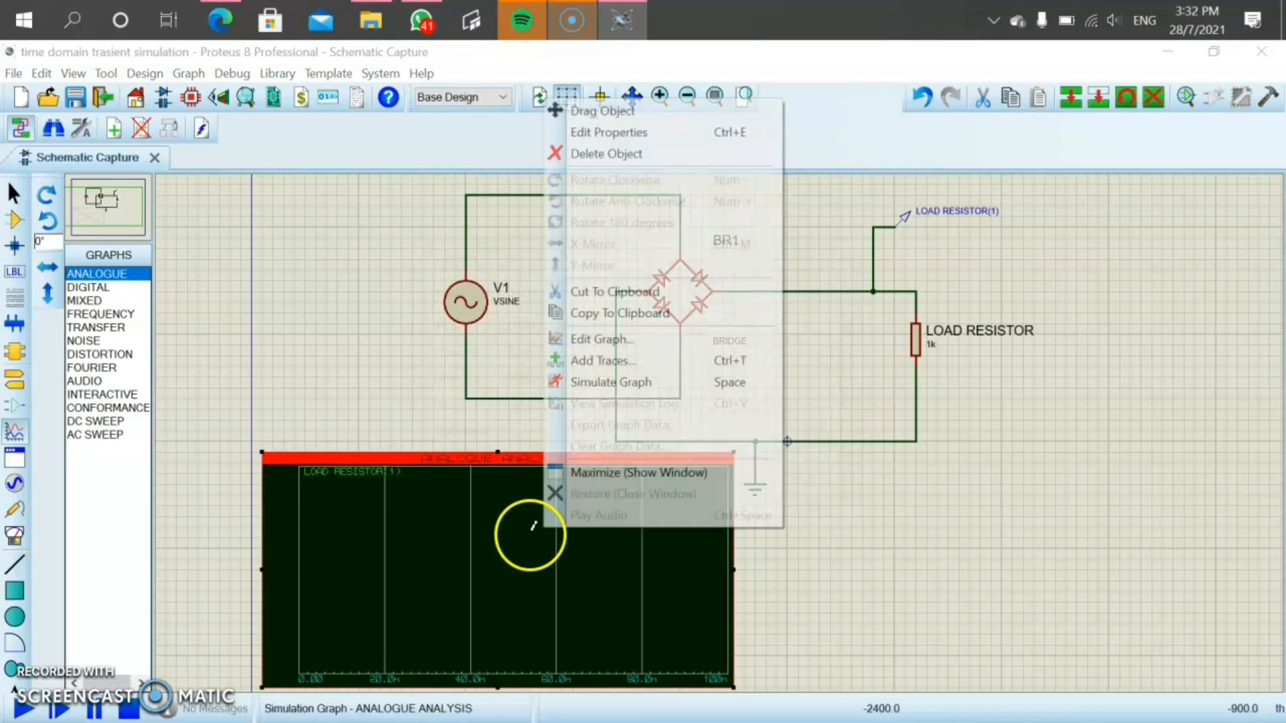
pyautogui.click(611, 382)
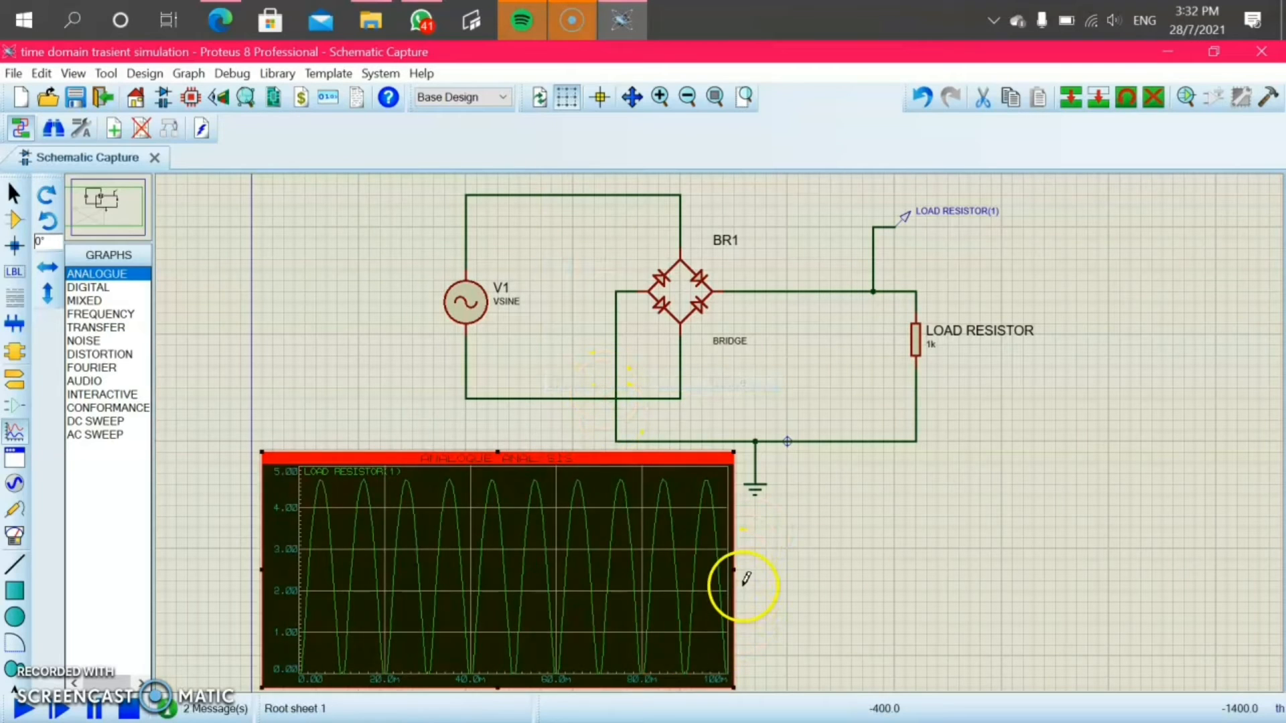
# Widen the analogue graph and shift it left so that it stays clear of the ground symbol
pyautogui.moveTo(746, 578); pyautogui.dragTo(895, 578)
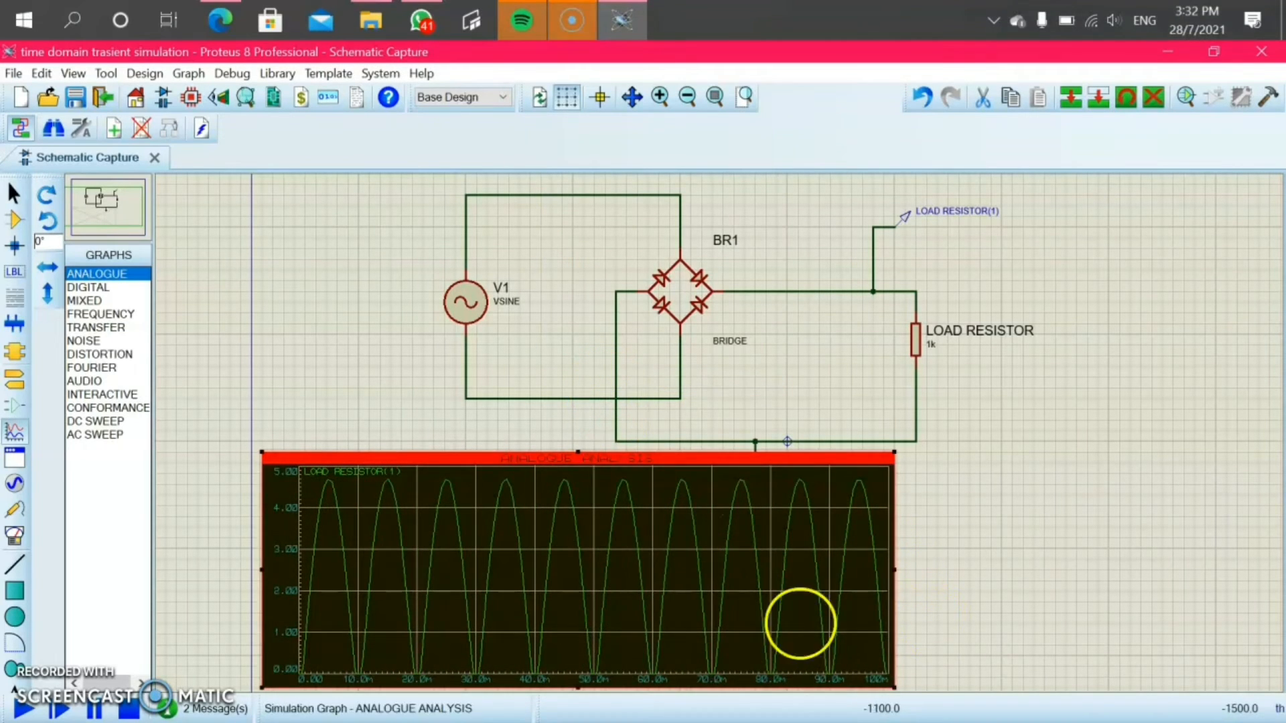
pyautogui.moveTo(711, 616); pyautogui.dragTo(636, 595)
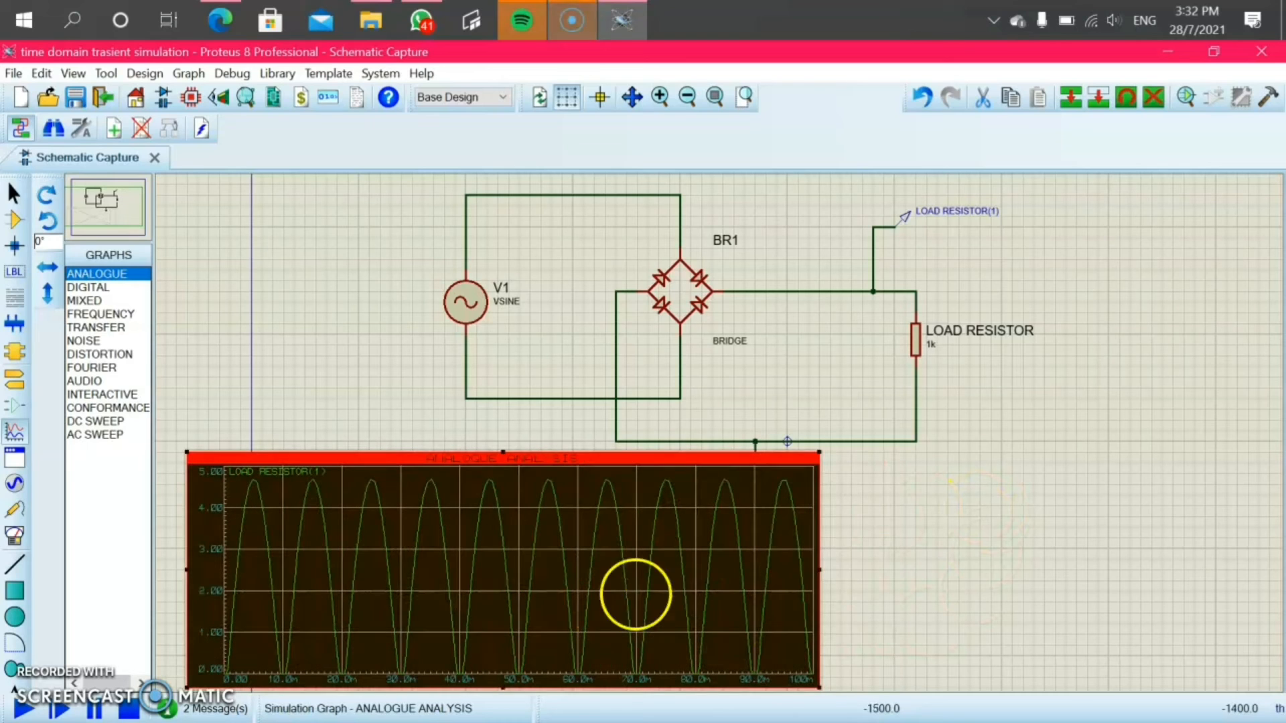
pyautogui.moveTo(817, 569); pyautogui.dragTo(746, 562)
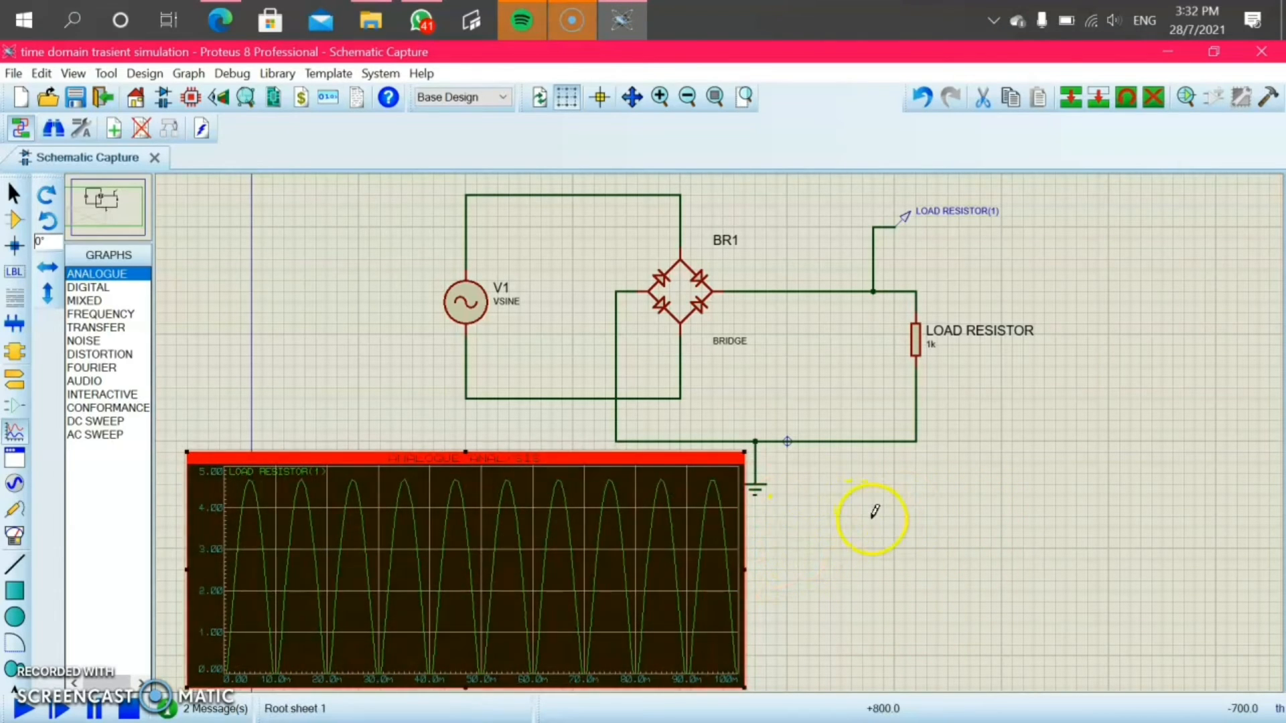
pyautogui.click(829, 531)
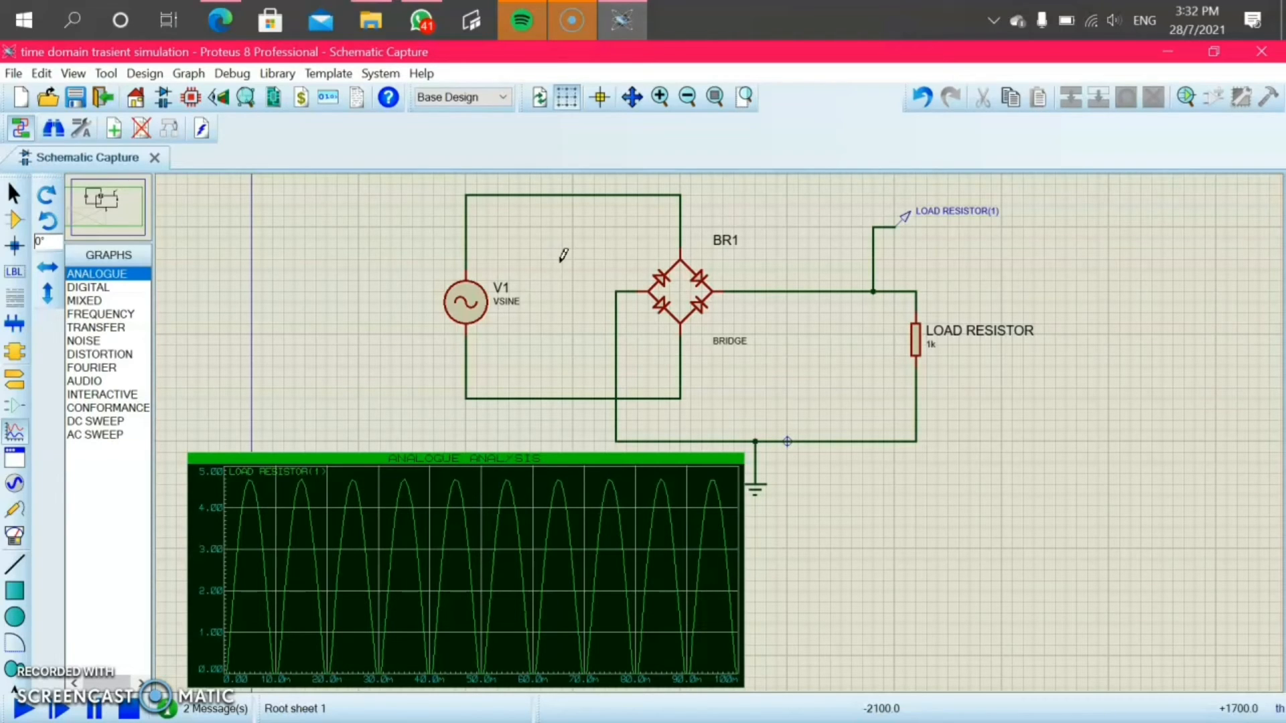
# Change the analogue graph's stop time to 50ms
pyautogui.rightClick(402, 526)
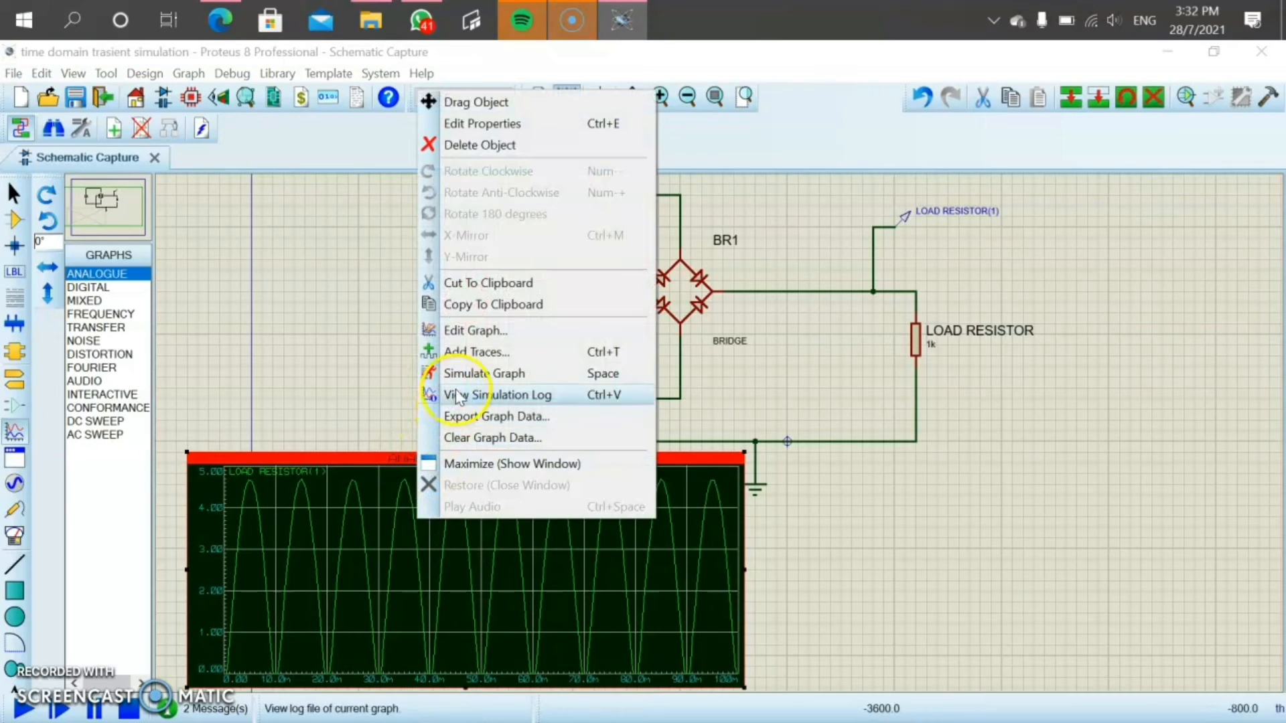
pyautogui.doubleClick(402, 524)
pyautogui.doubleClick(496, 315)
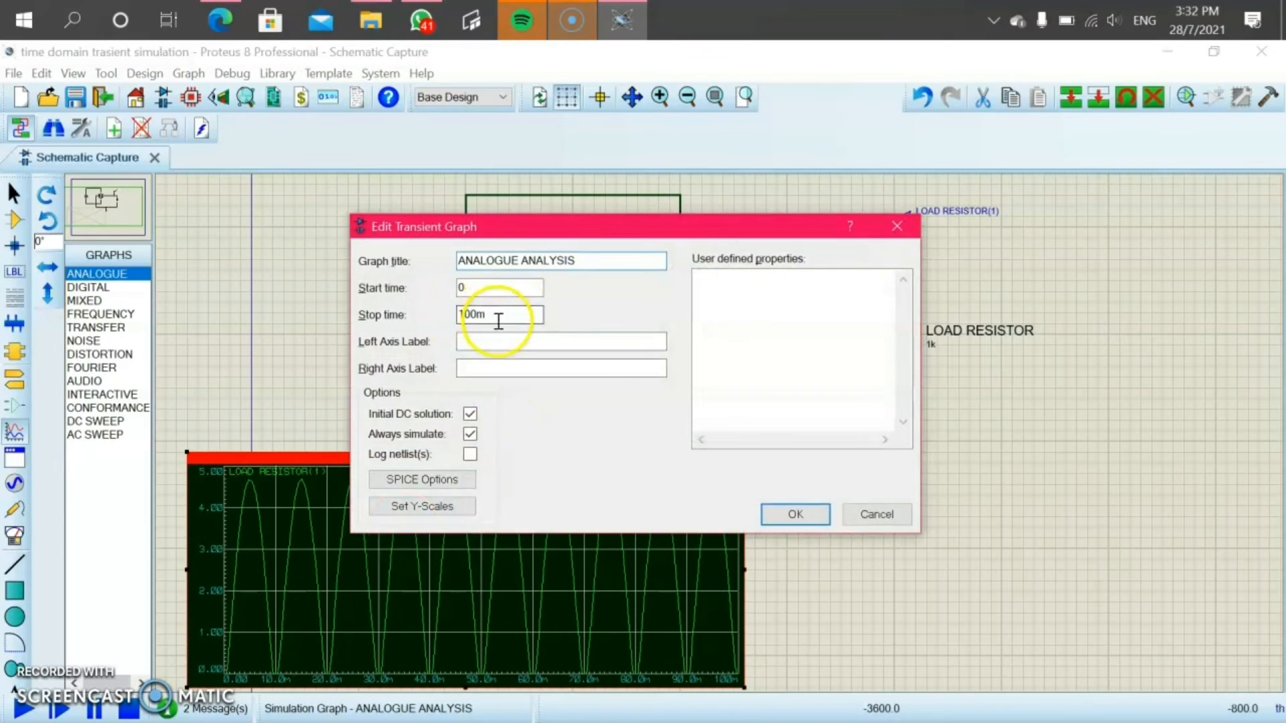
pyautogui.press('BackSpace')
pyautogui.write('50ms')
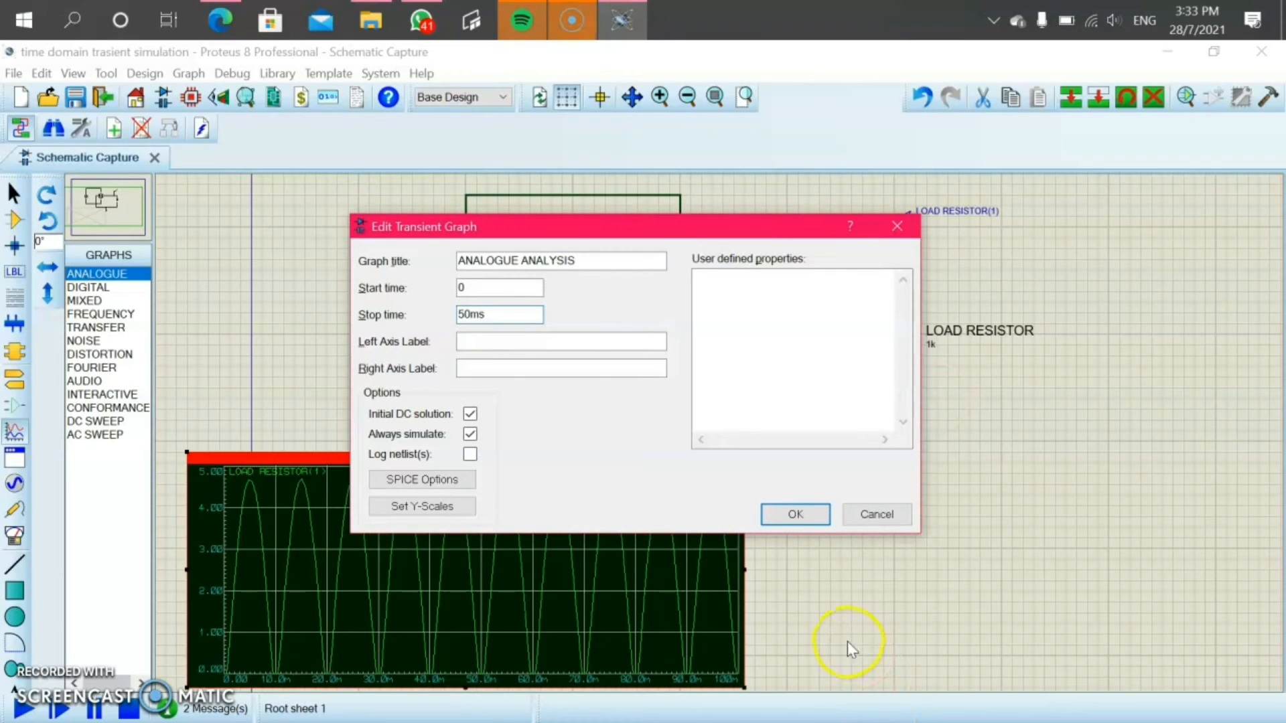
pyautogui.click(797, 514)
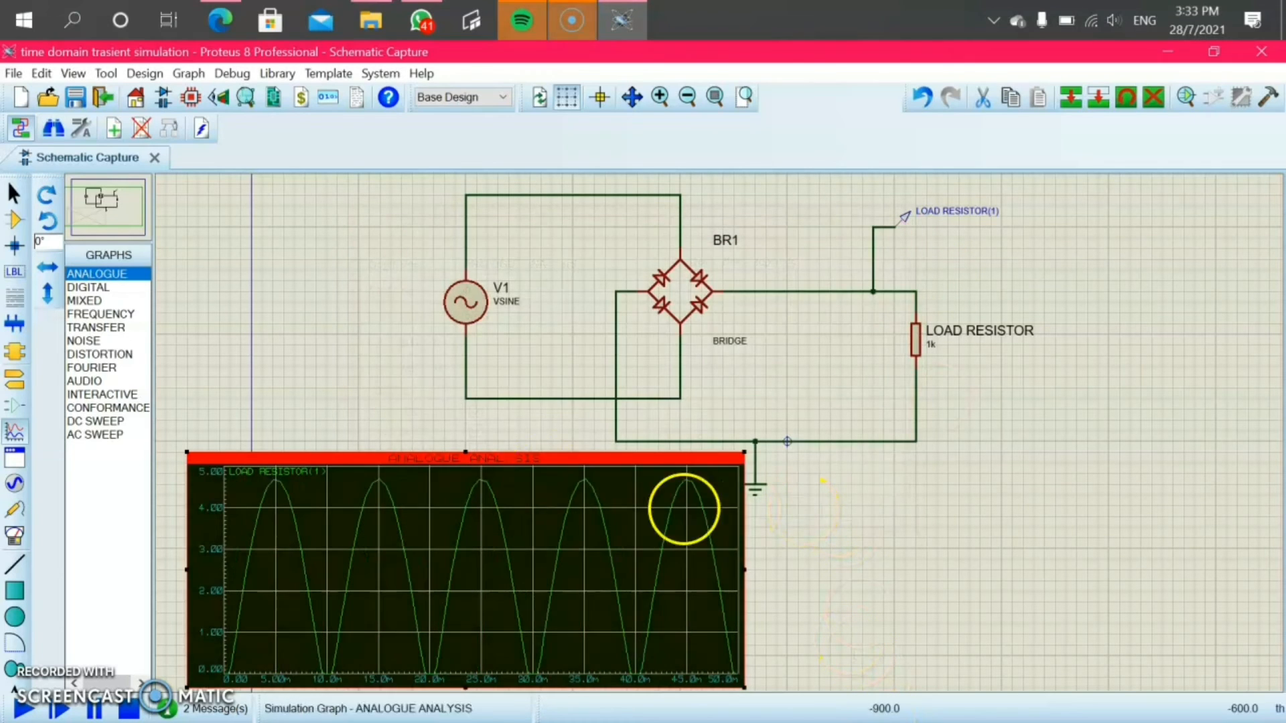
pyautogui.click(1150, 464)
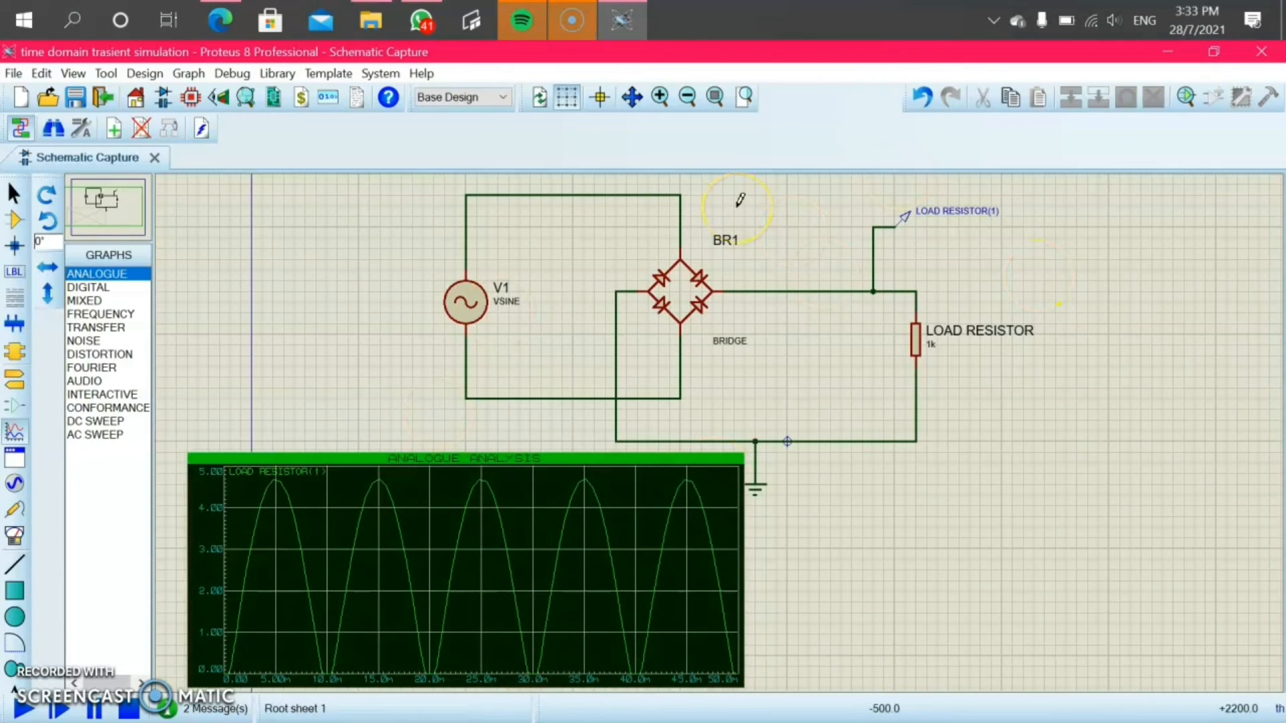
# Place a CAP-ELEC capacitor between the bridge and the load resistor and rotate it anti-clockwise to stand vertically
pyautogui.click(14, 220)
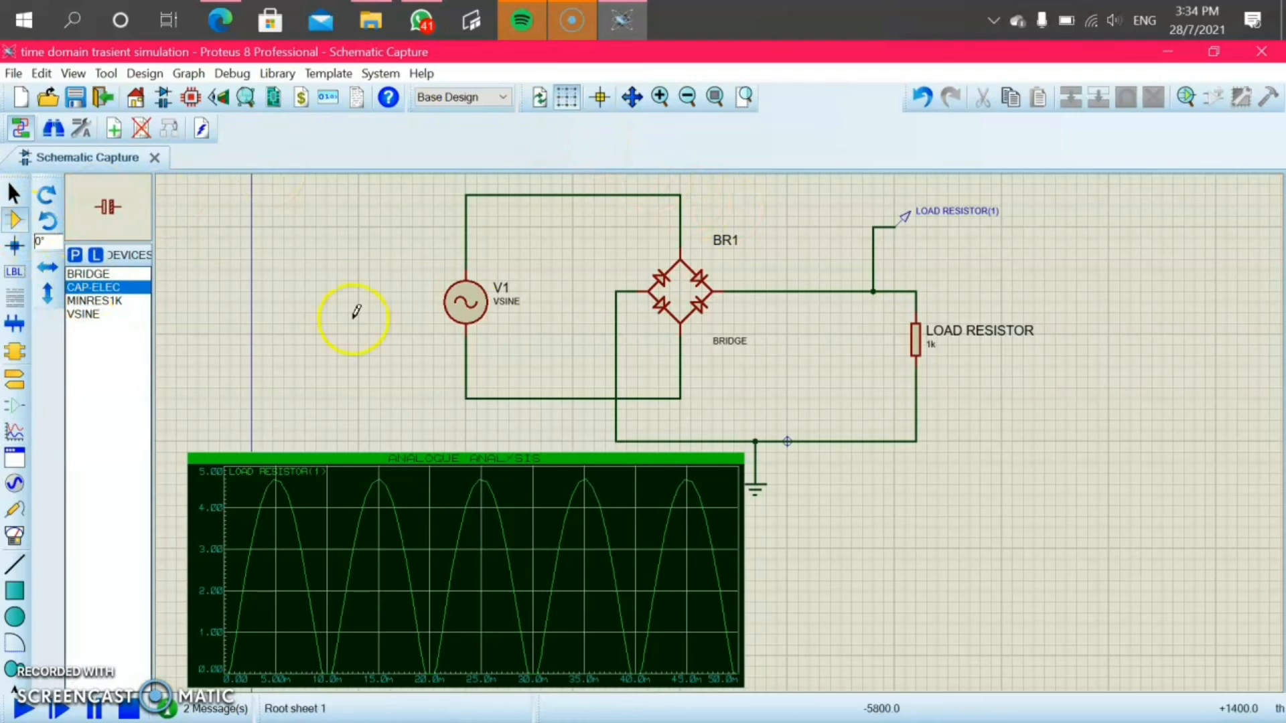
pyautogui.click(830, 360)
pyautogui.rightClick(831, 362)
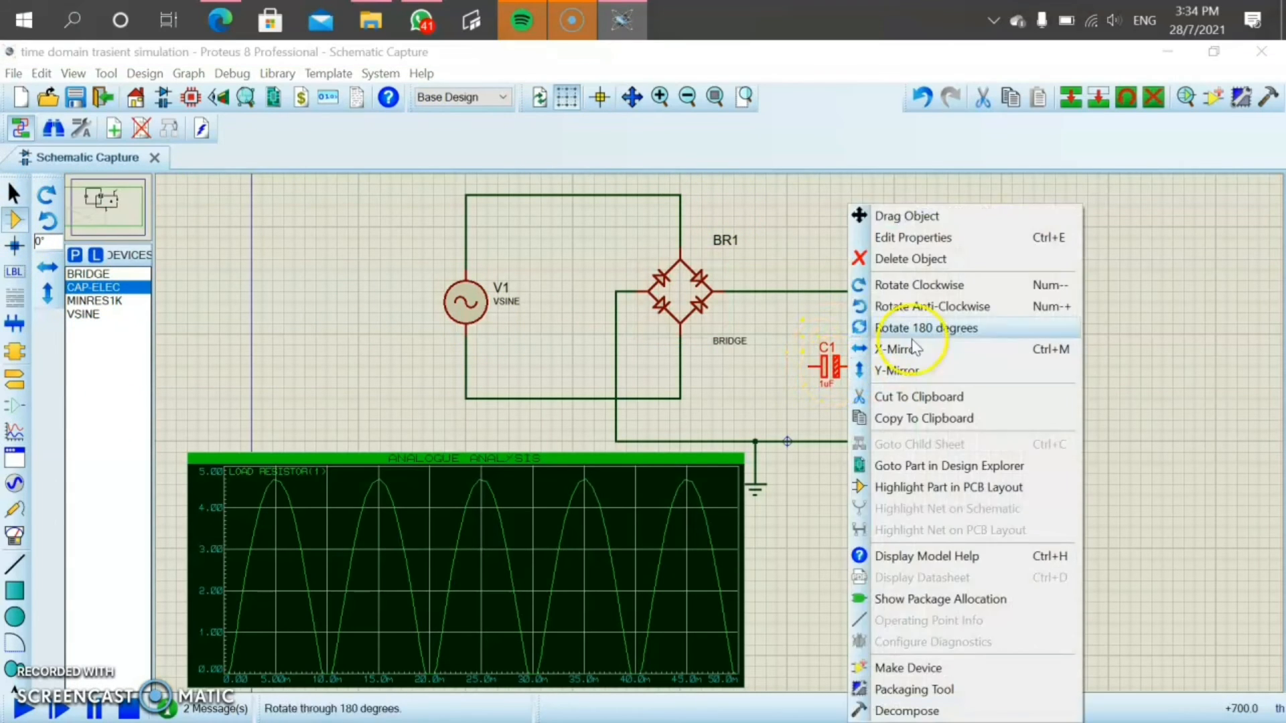
pyautogui.click(914, 305)
# Set the capacitor's value to 47uF
pyautogui.doubleClick(857, 377)
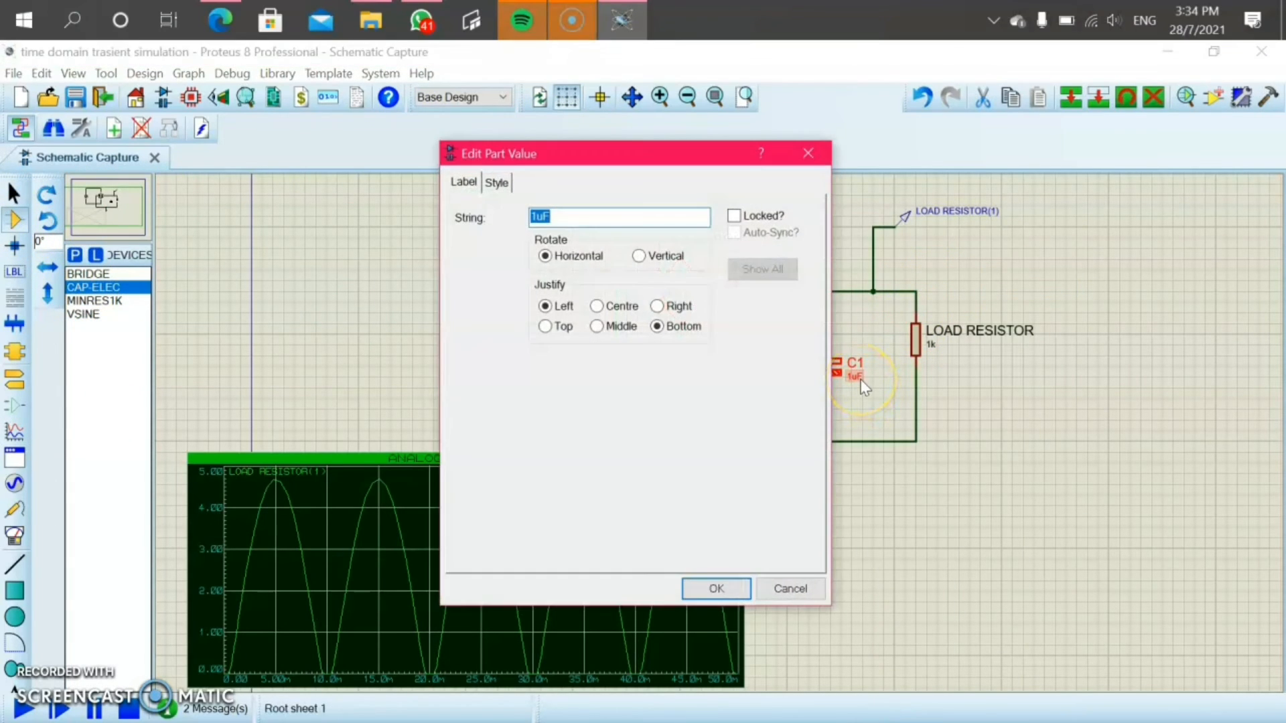
pyautogui.click(534, 216)
pyautogui.write('47')
pyautogui.click(718, 590)
# Wire the capacitor's upper pin to the bridge output wire and its lower pin to the circuit's bottom wire
pyautogui.click(831, 292)
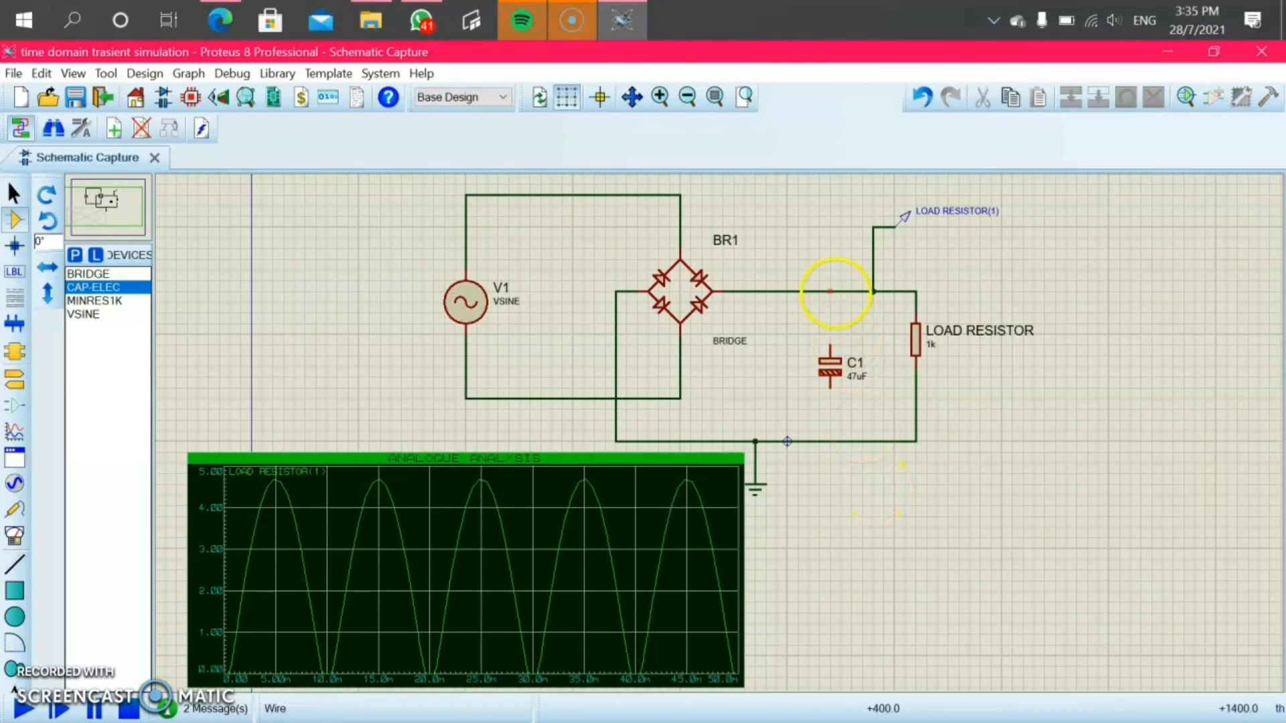
pyautogui.click(831, 343)
pyautogui.click(830, 386)
pyautogui.click(832, 432)
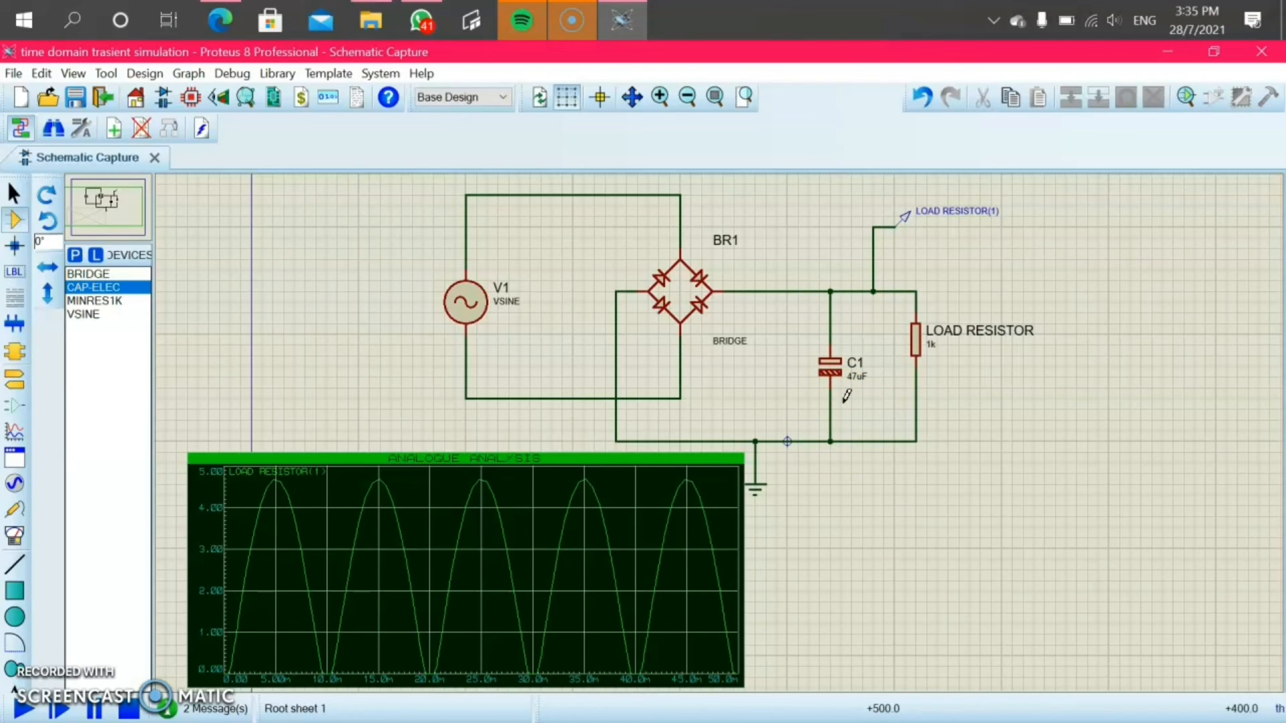
# Simulate the graph with the 47uF capacitor and inspect the load waveform in the maximized graph window
pyautogui.rightClick(606, 591)
pyautogui.click(683, 440)
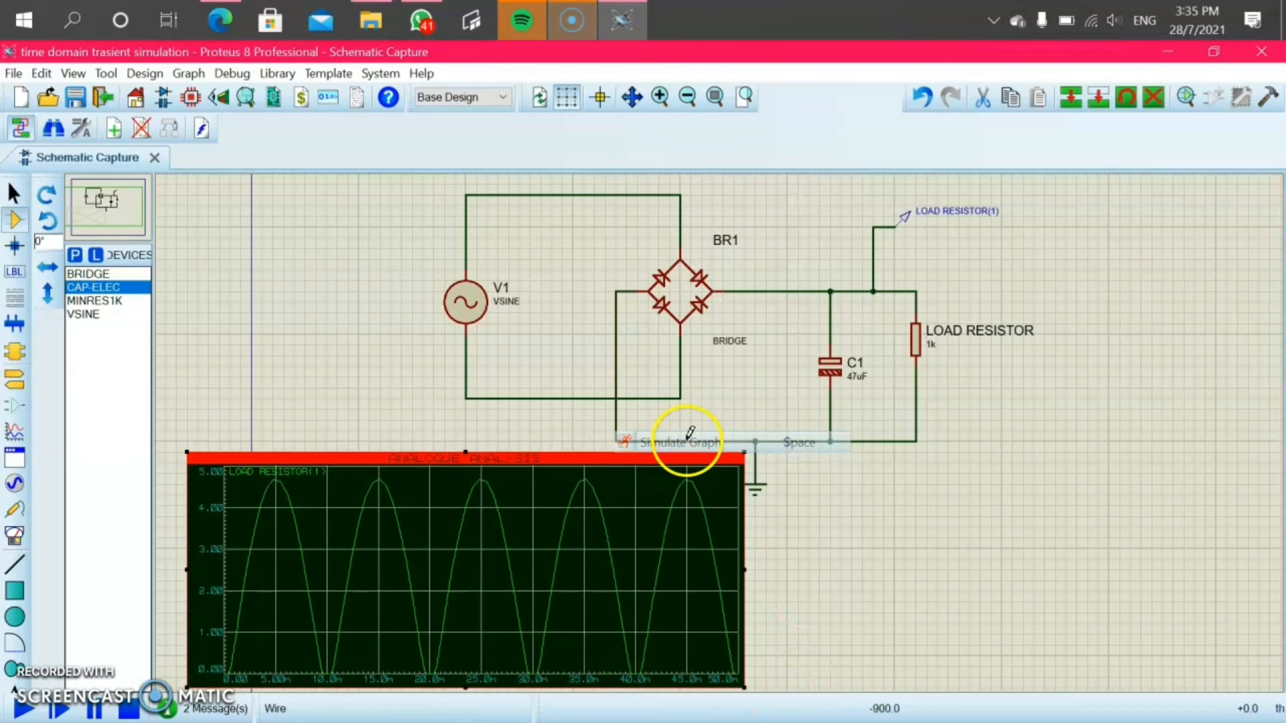
pyautogui.rightClick(410, 570)
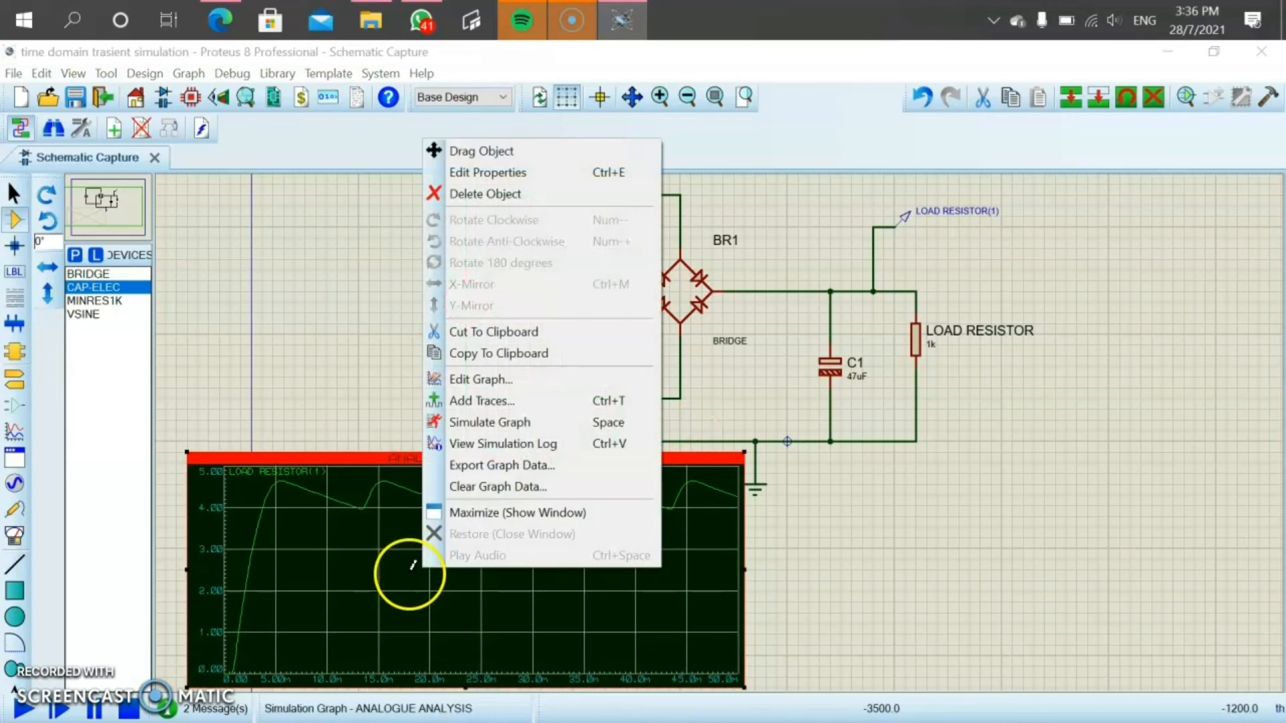
pyautogui.click(474, 513)
pyautogui.moveTo(108, 419); pyautogui.dragTo(690, 456)
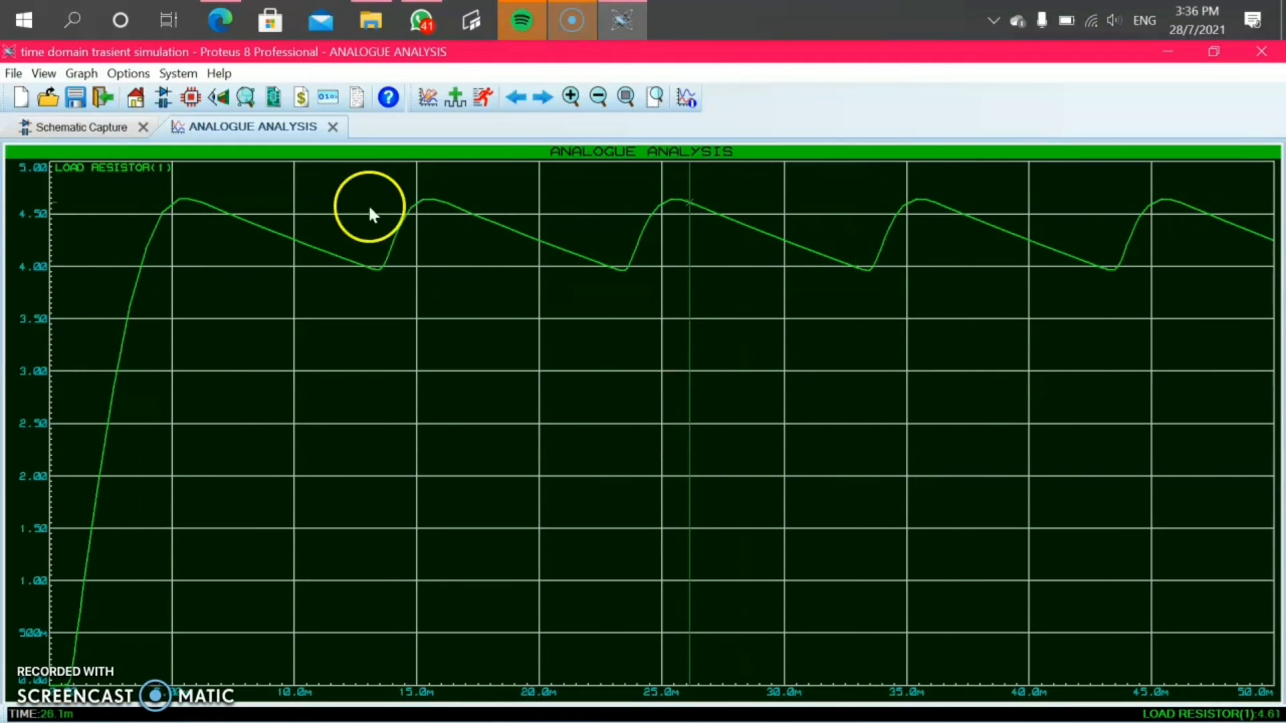
pyautogui.click(331, 127)
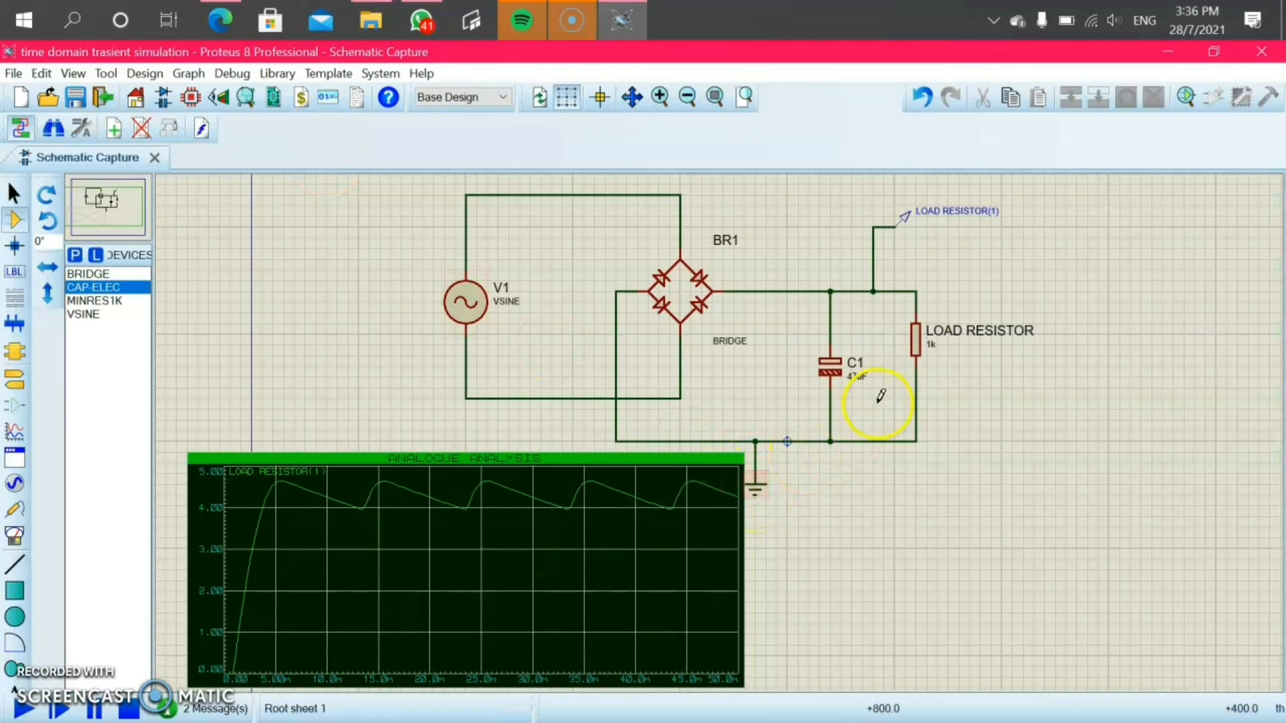
# Increase the capacitor's value to 4700uF and simulate the graph again
pyautogui.doubleClick(855, 376)
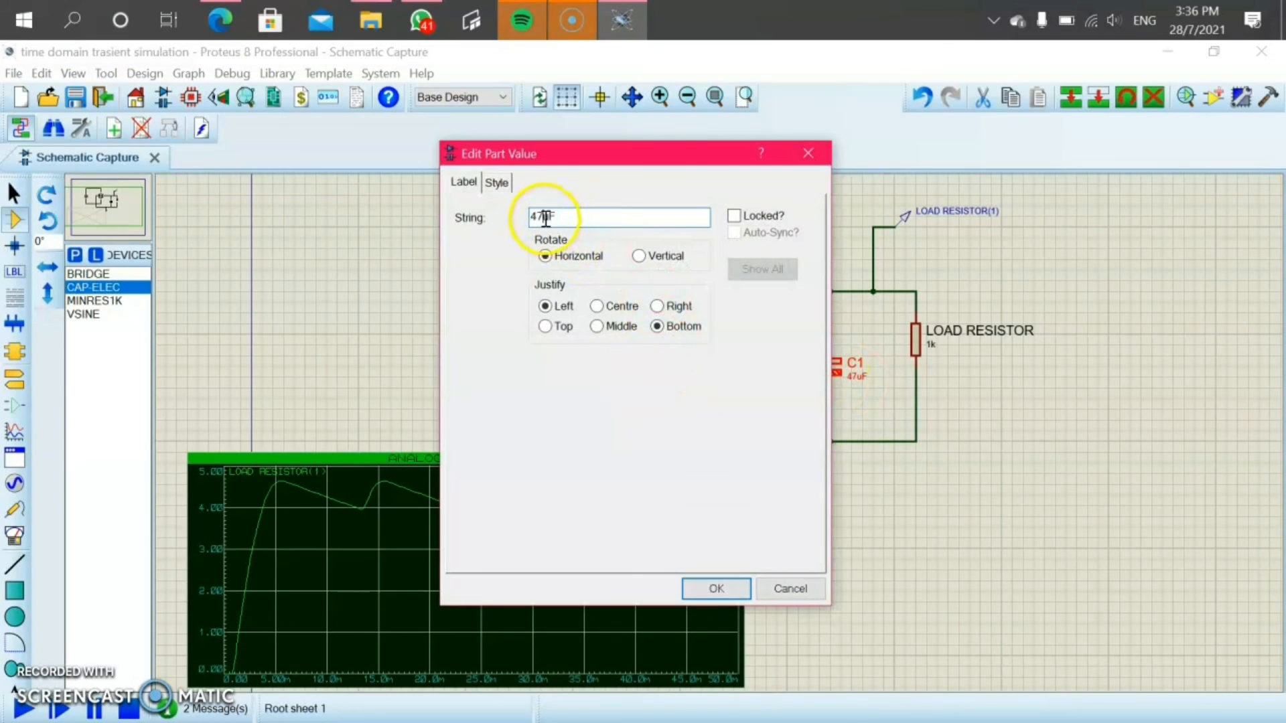
pyautogui.write('00')
pyautogui.click(716, 589)
pyautogui.rightClick(658, 574)
pyautogui.click(726, 425)
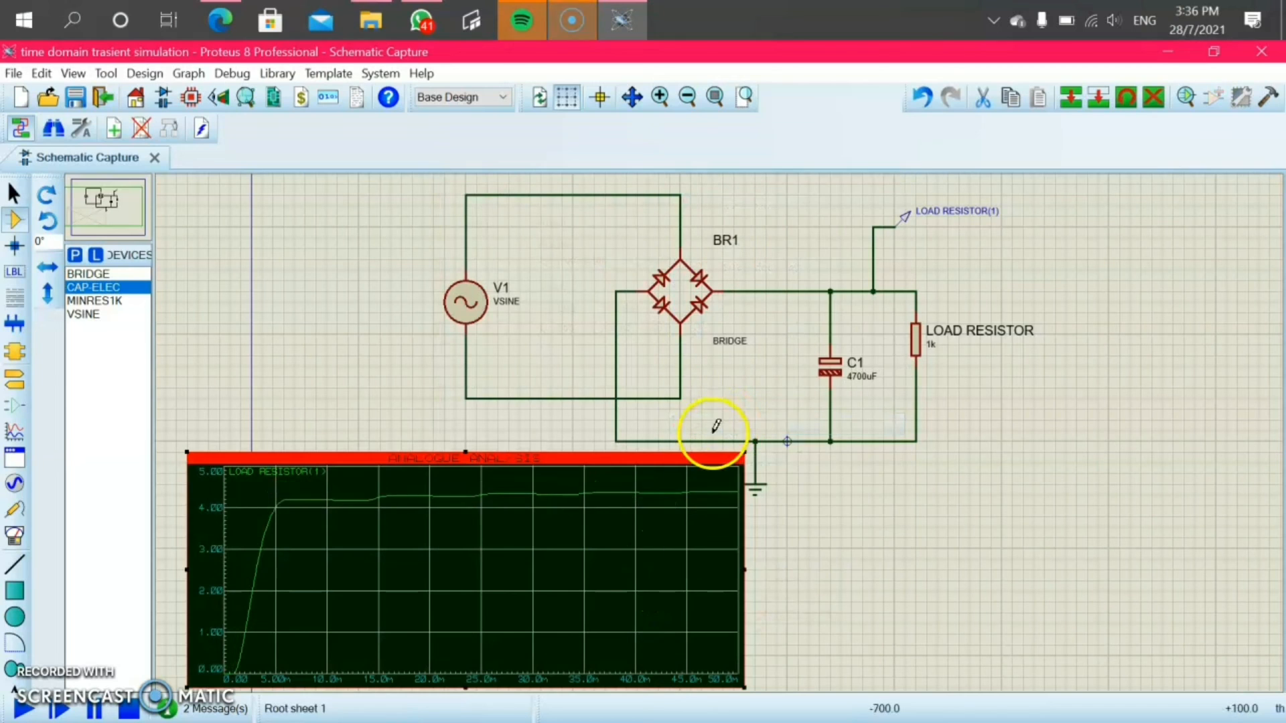
# View the load waveform for the 4700uF capacitor in the maximized graph window, then return to the schematic
pyautogui.rightClick(461, 516)
pyautogui.click(512, 474)
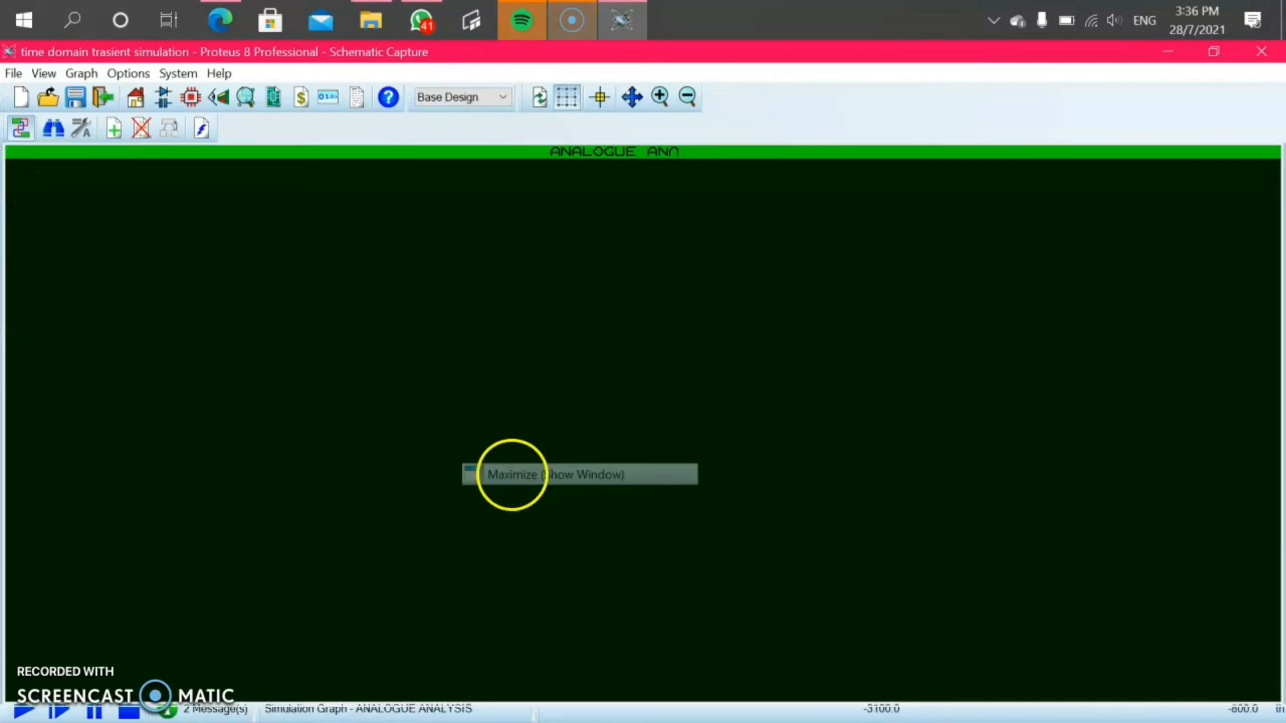
pyautogui.click(332, 127)
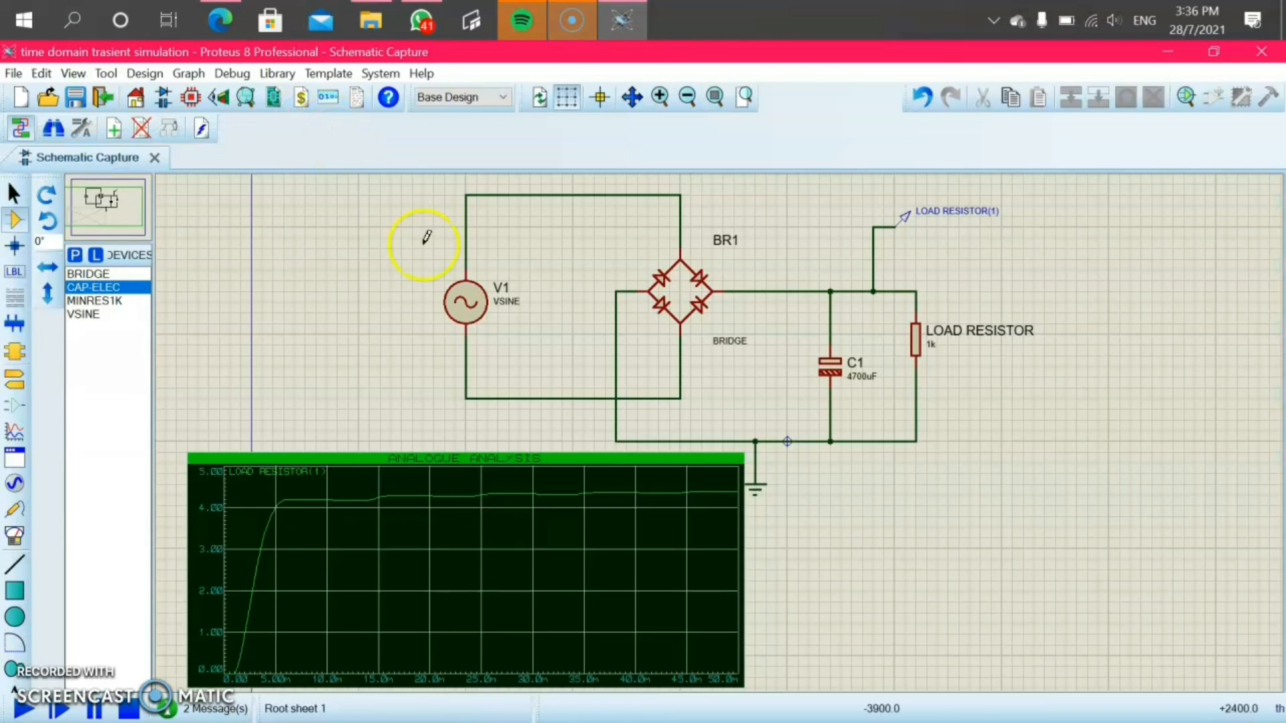